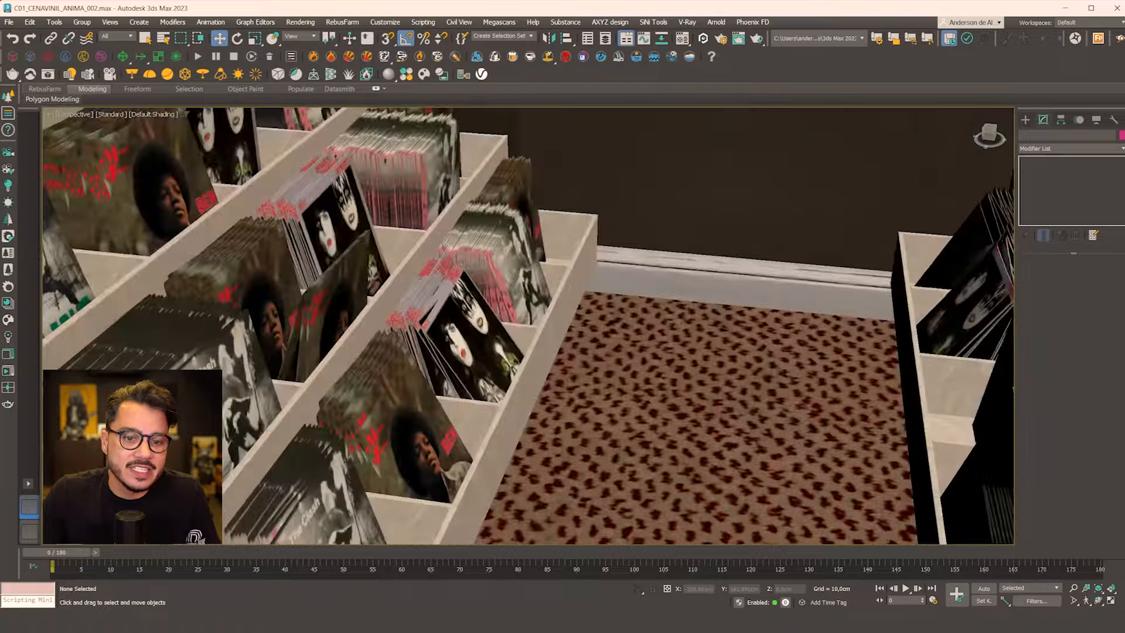
Examine the record store scene, including the record bins, the covers on both walls, the shelves and the floor.
middle_drag(306, 356, 555, 356)
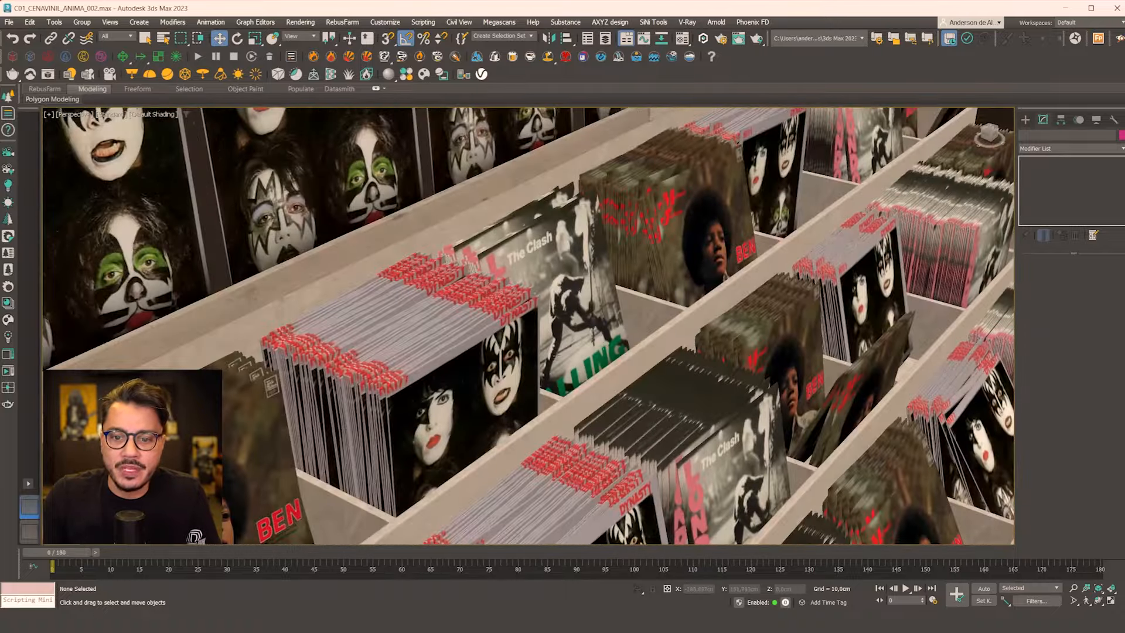
scroll(625, 214, down, 6)
middle_drag(625, 214, 457, 398)
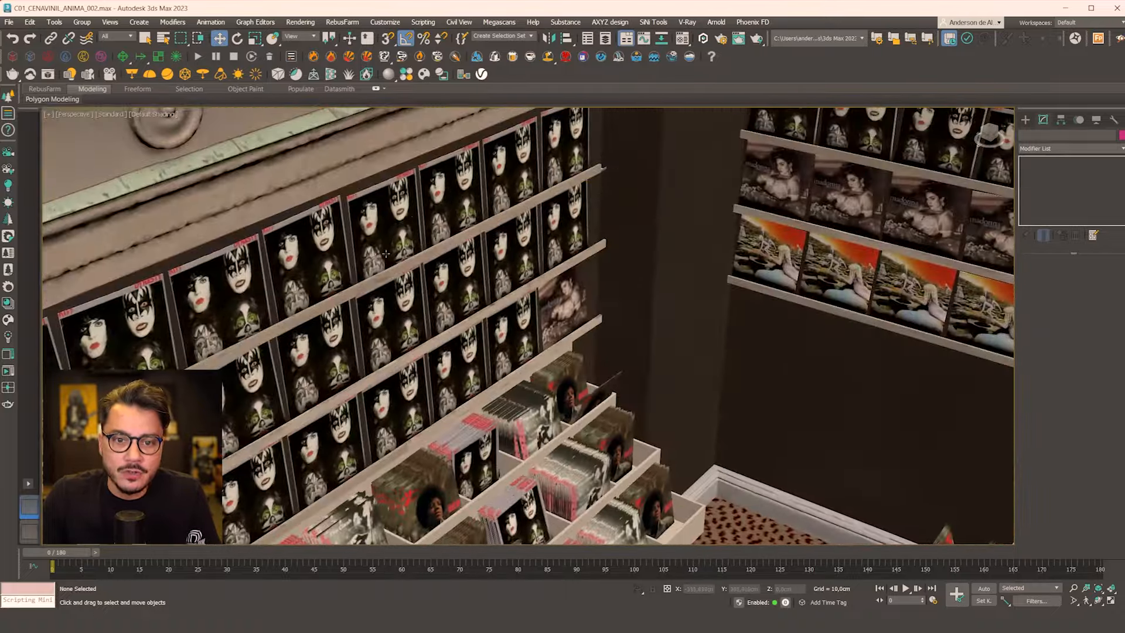
middle_drag(796, 358, 596, 334)
scroll(596, 334, up, 5)
scroll(545, 389, down, 10)
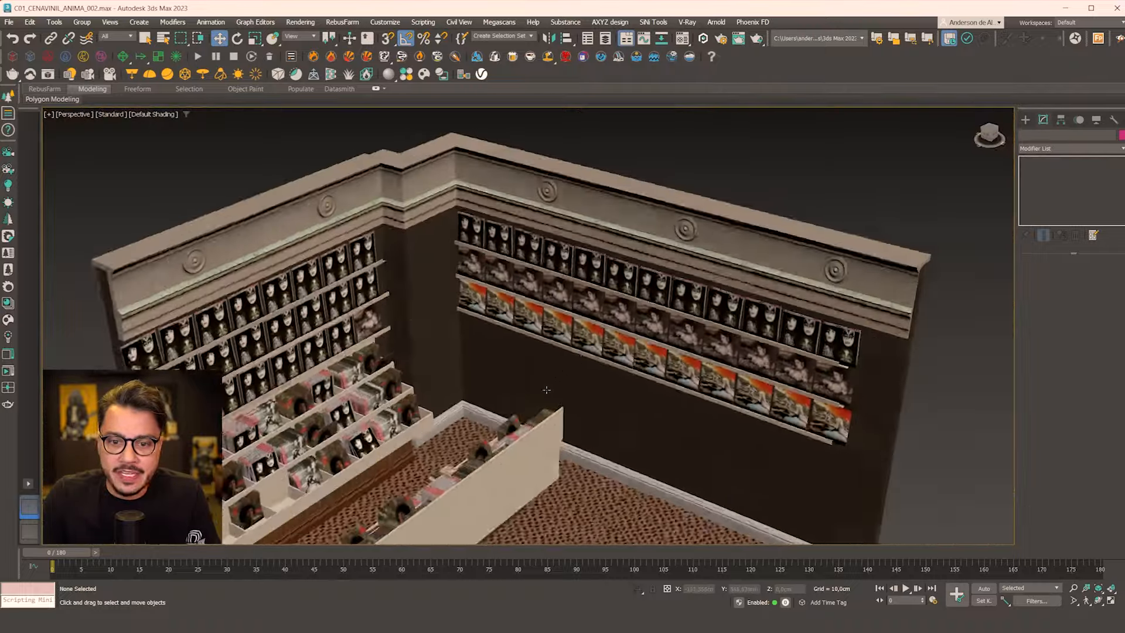
alt+middle_drag(544, 389, 586, 392)
middle_drag(529, 507, 630, 401)
scroll(502, 246, up, 6)
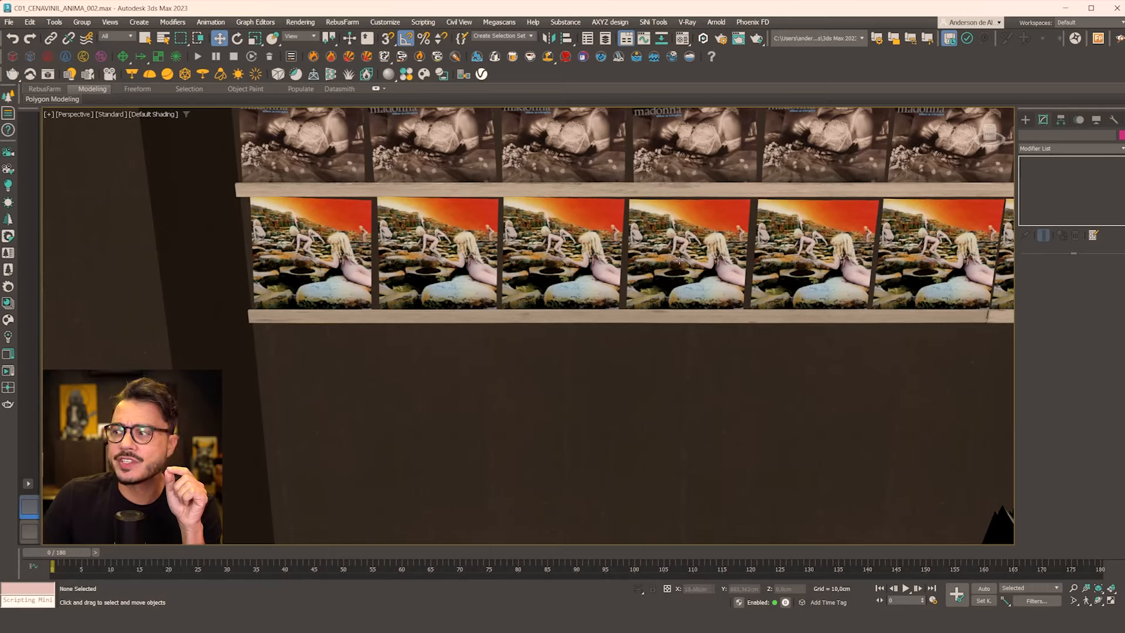
middle_drag(729, 273, 697, 323)
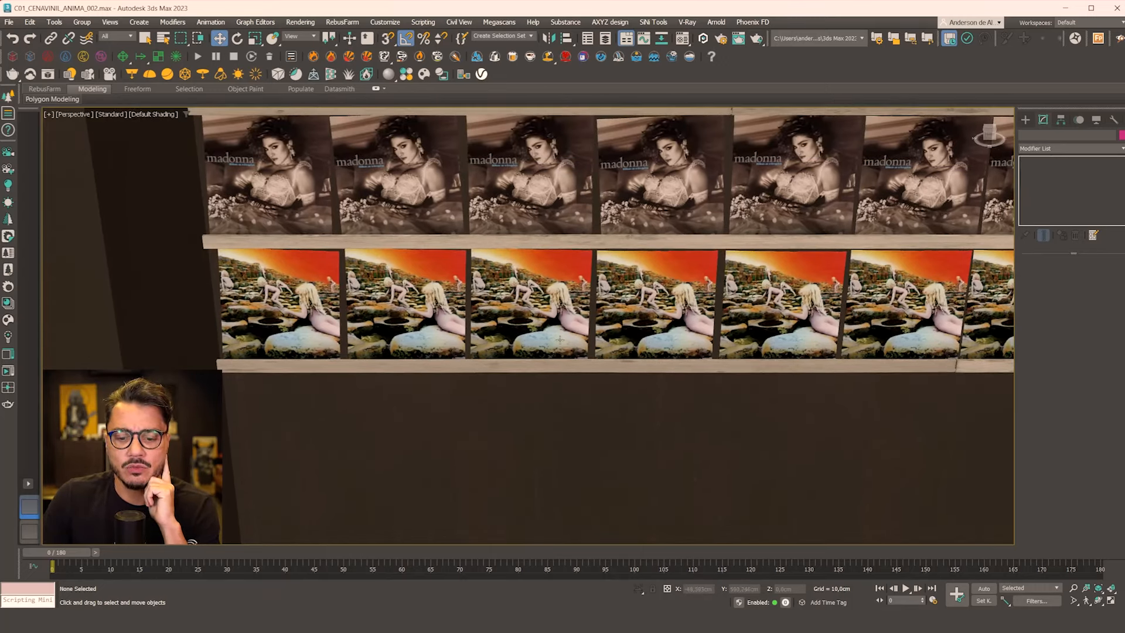
scroll(545, 329, down, 3)
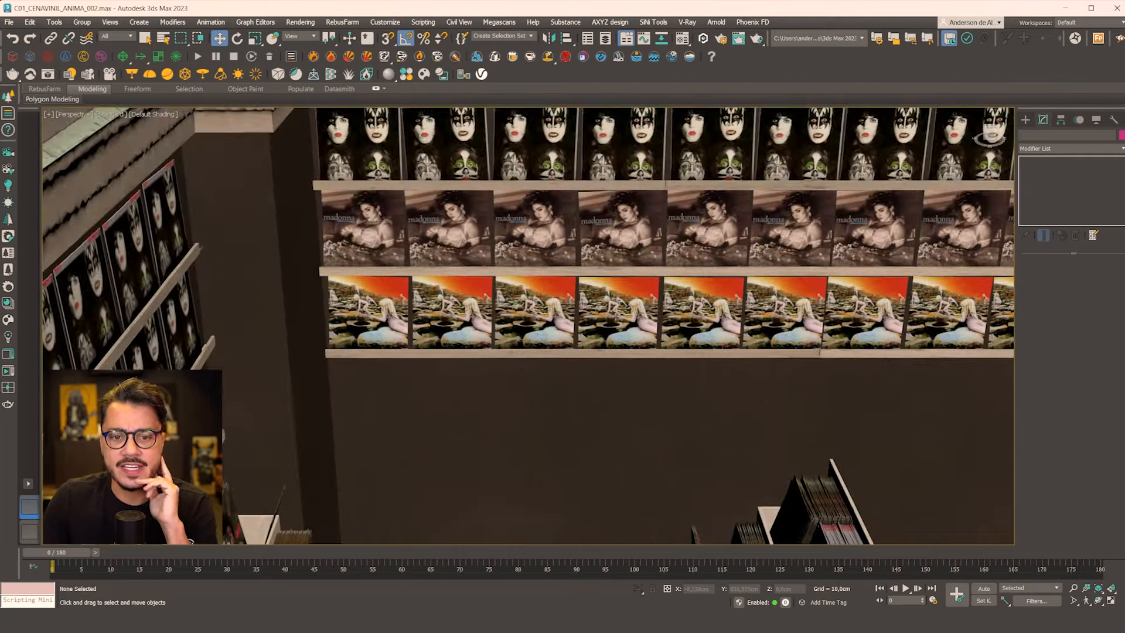
scroll(557, 347, down, 5)
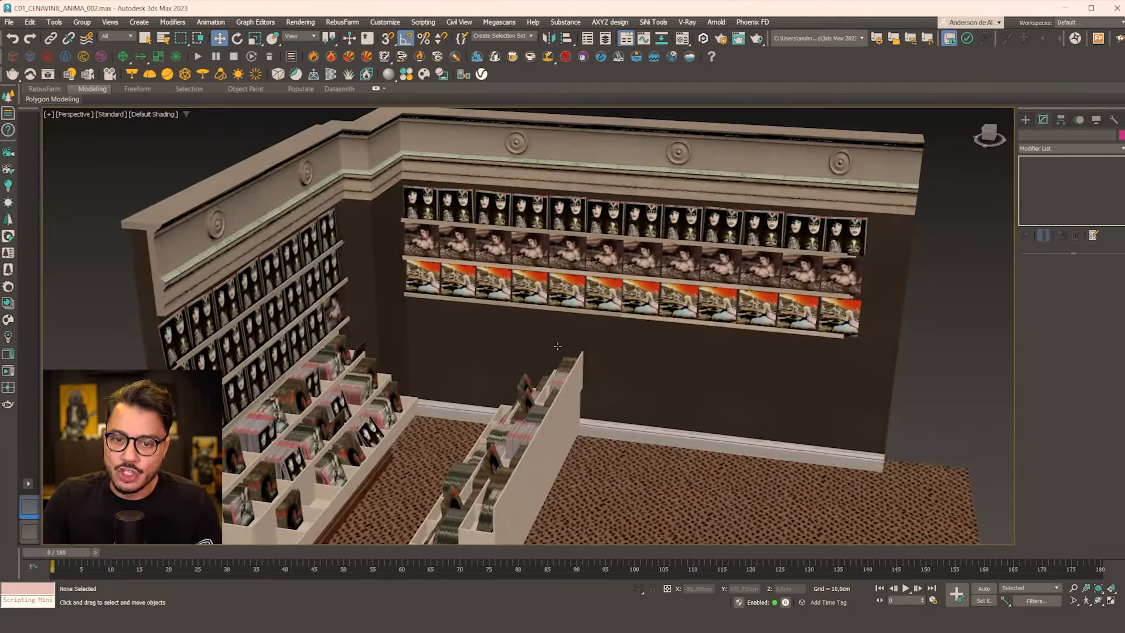
mouse_move(557, 346)
alt+middle_down()
mouse_move(575, 349)
mouse_move(564, 328)
alt+middle_up()
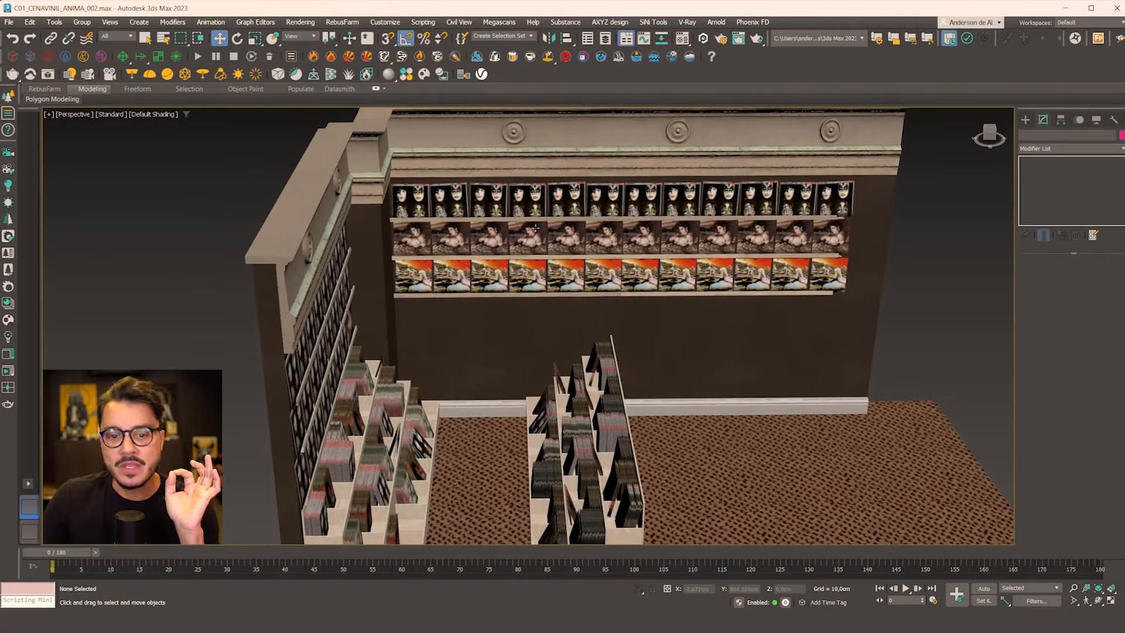
middle_drag(590, 263, 616, 257)
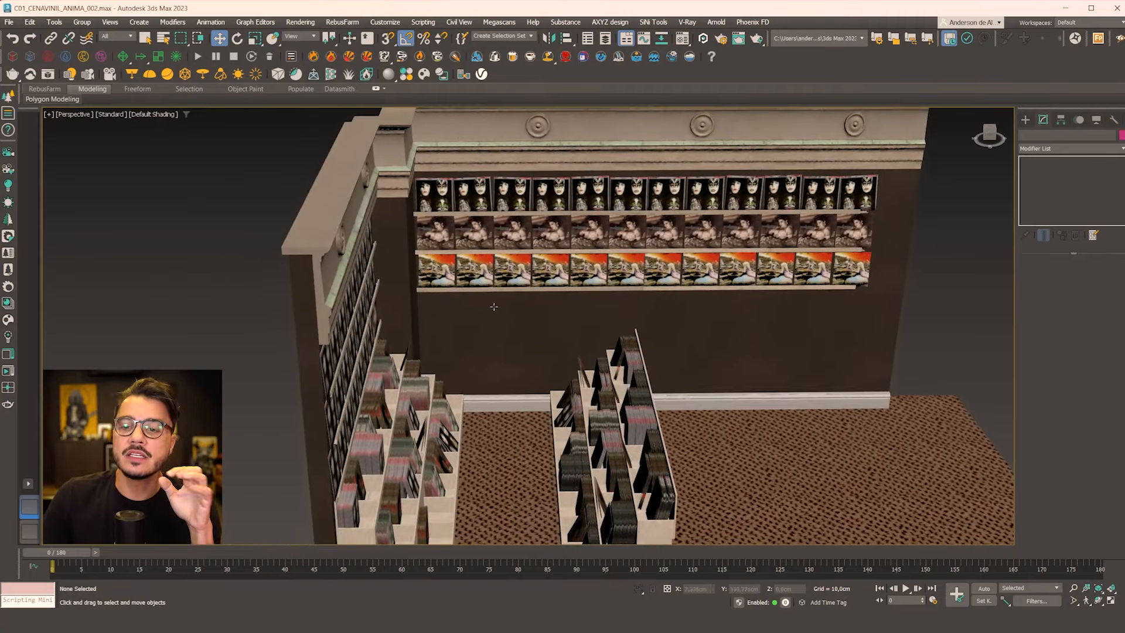
middle_drag(547, 391, 544, 342)
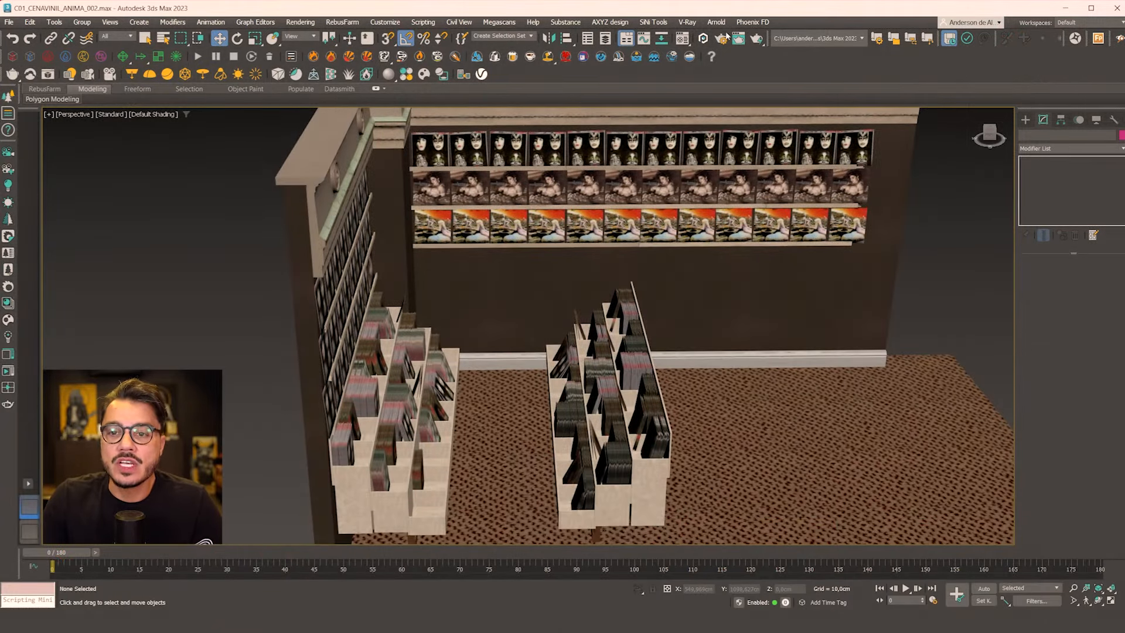
Preview the Corona Color Correct map that uses old_bus_depot_2k.hdr in the Material Editor, and close the editor.
key(m)
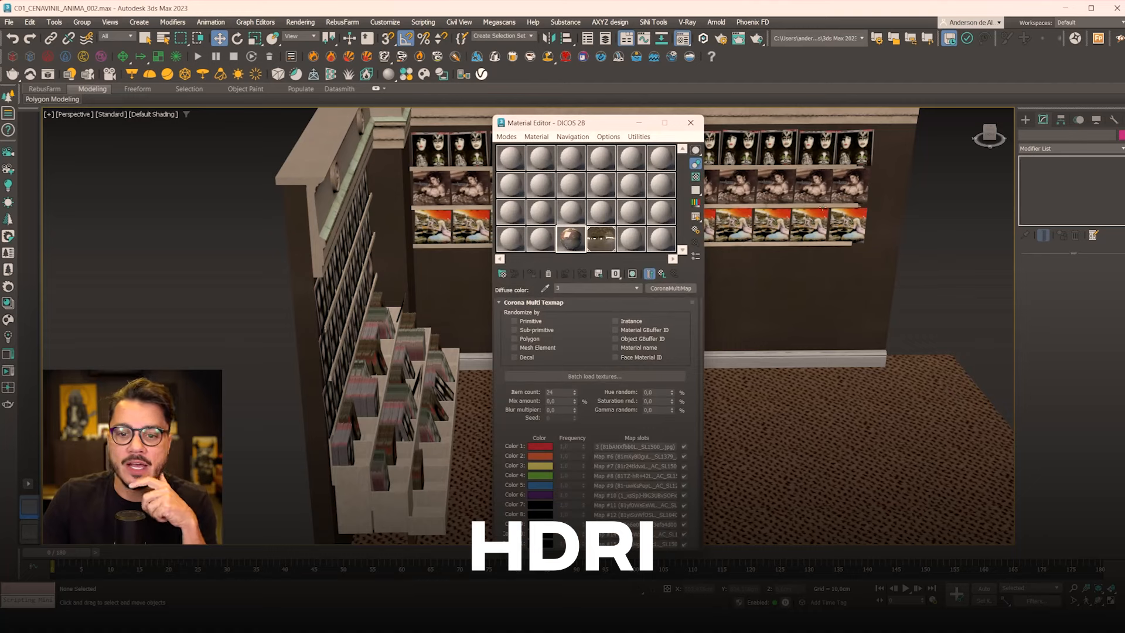
double_click(604, 241)
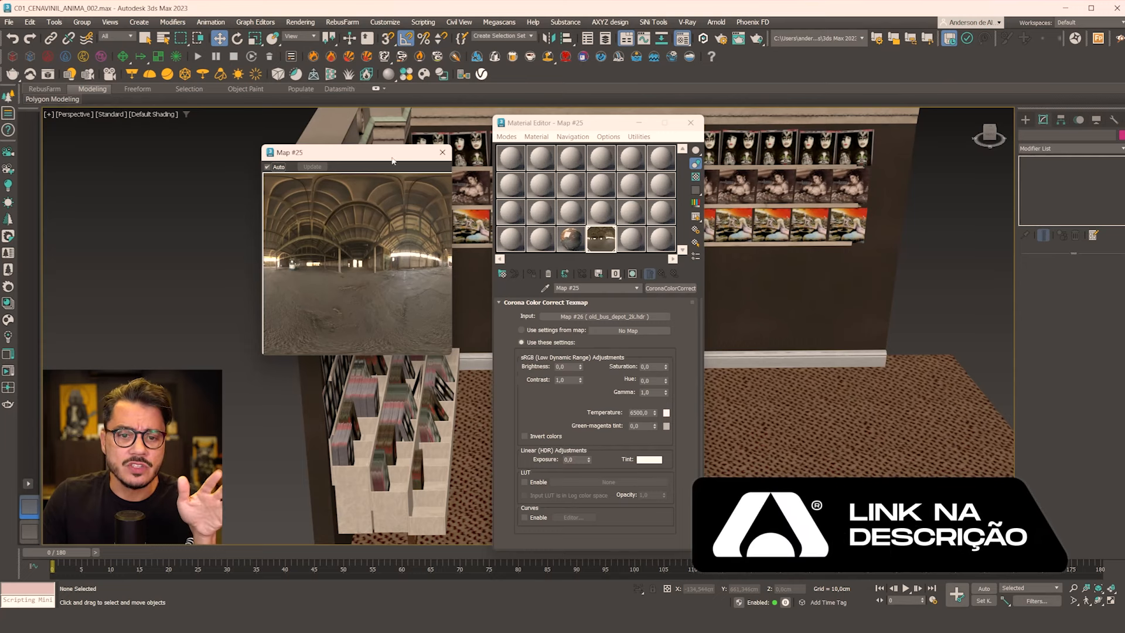
drag(393, 161, 256, 140)
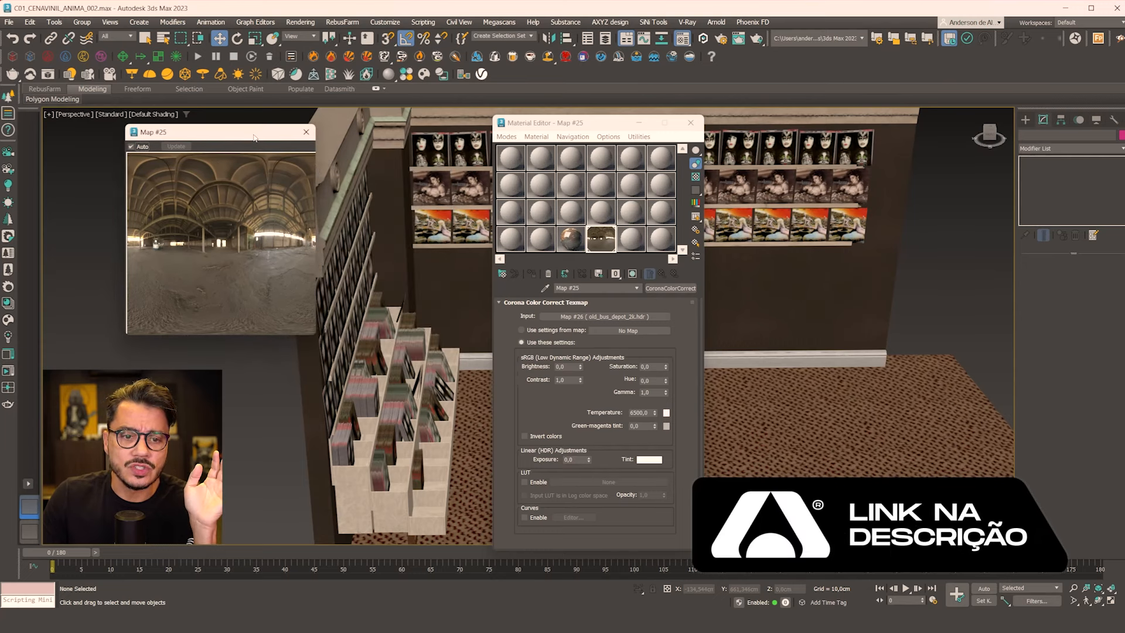
click(306, 132)
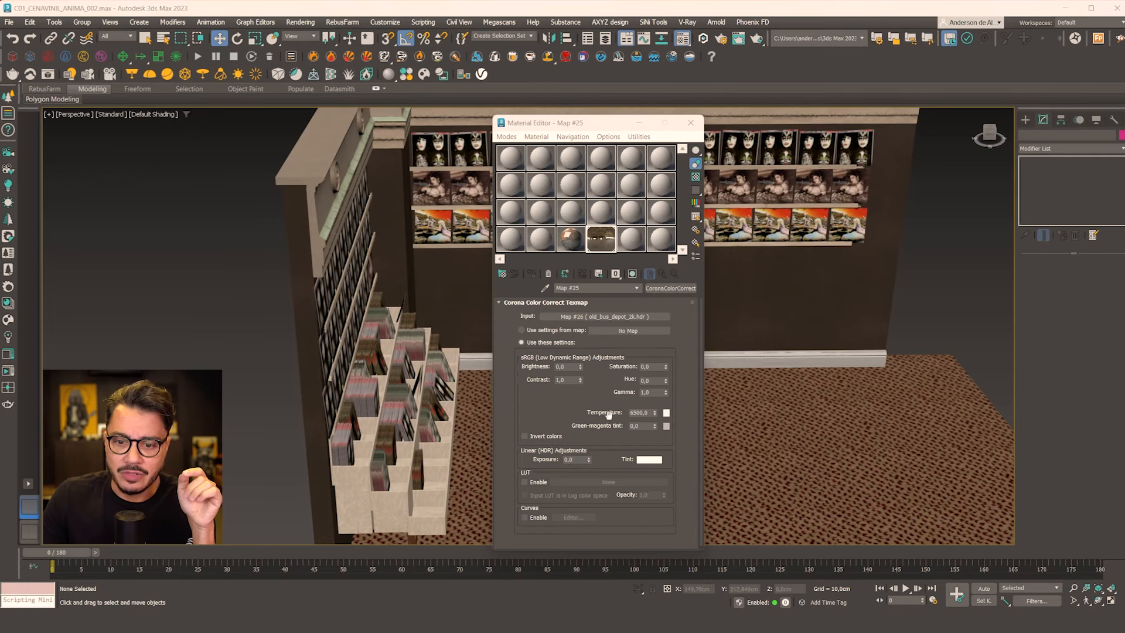
click(690, 123)
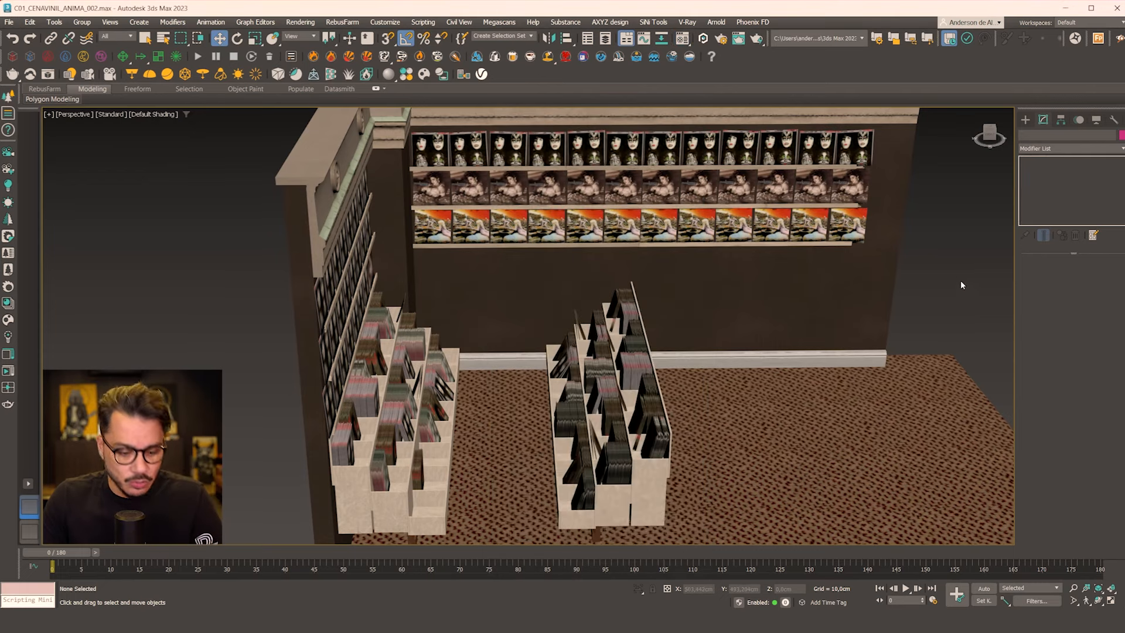
Switch the viewport to CoronaCamera002, run an interactive Corona render of that view and stop it.
key(c)
click(556, 240)
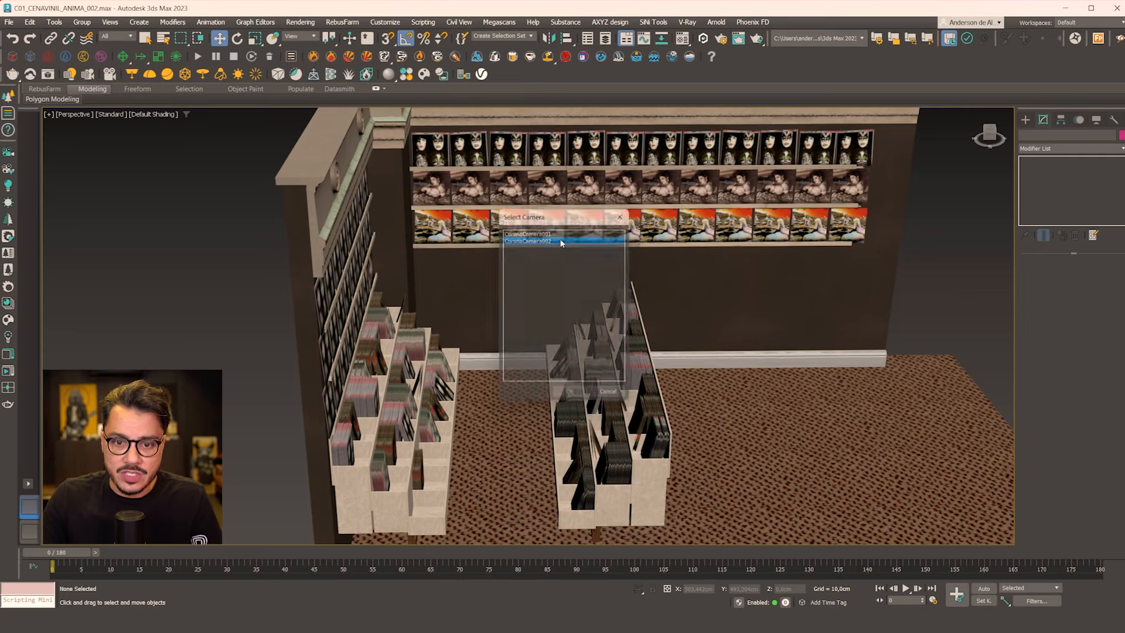
double_click(560, 241)
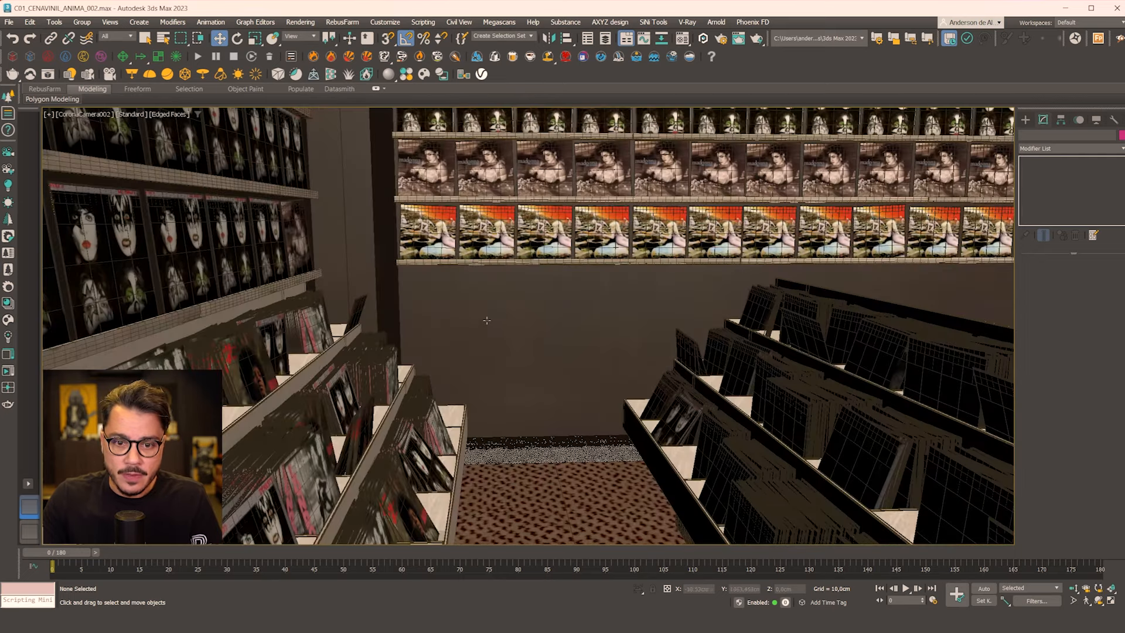
click(6, 372)
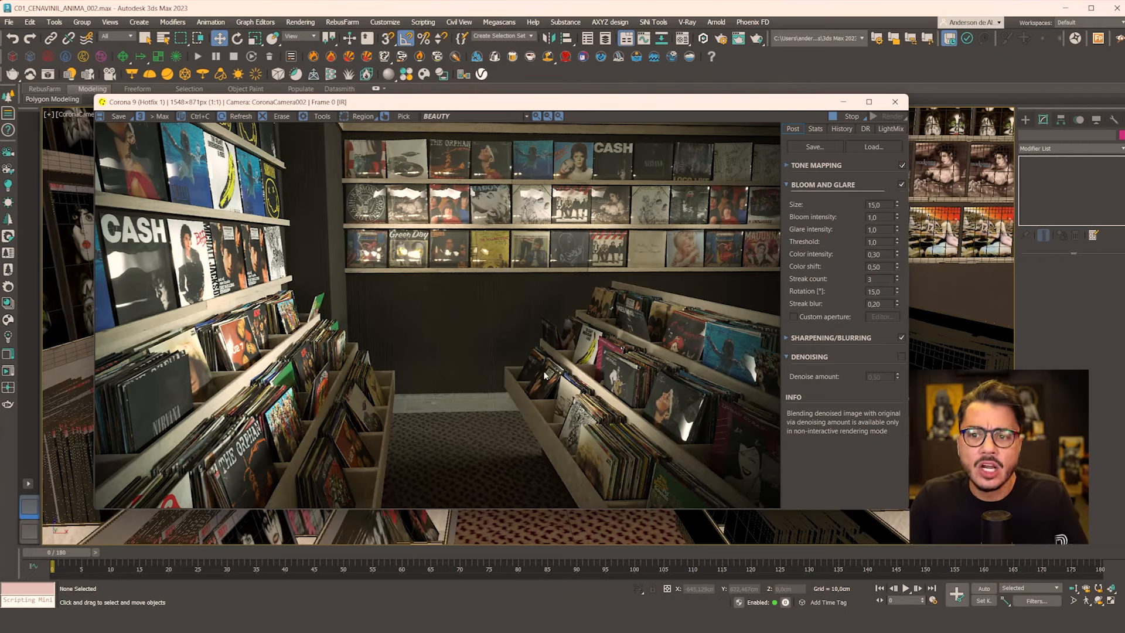
click(853, 117)
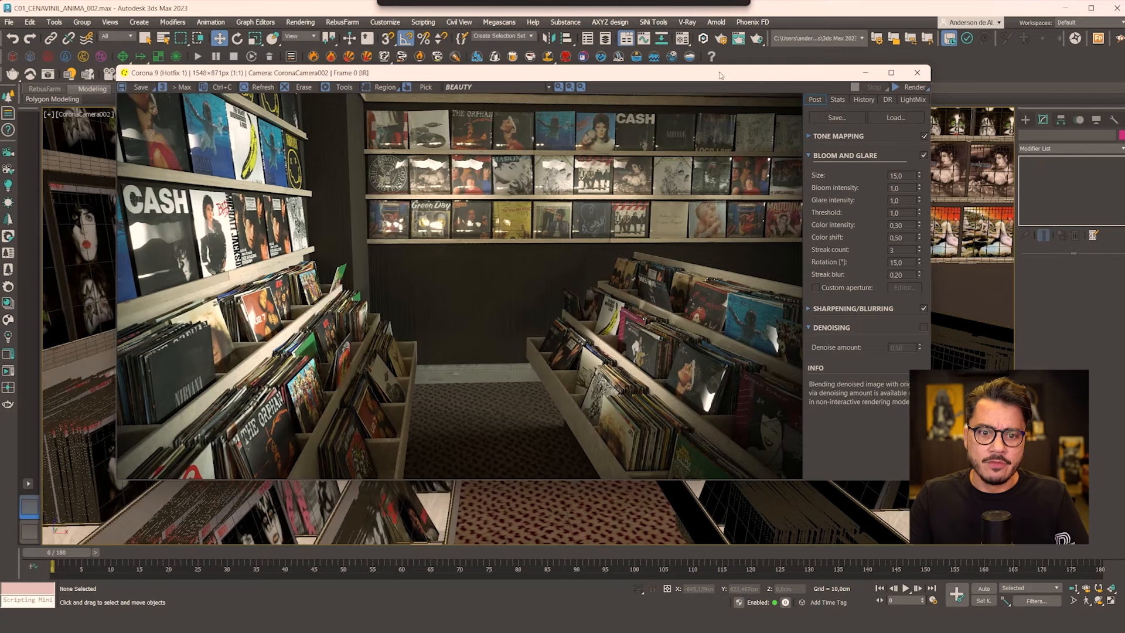
drag(719, 72, 717, 71)
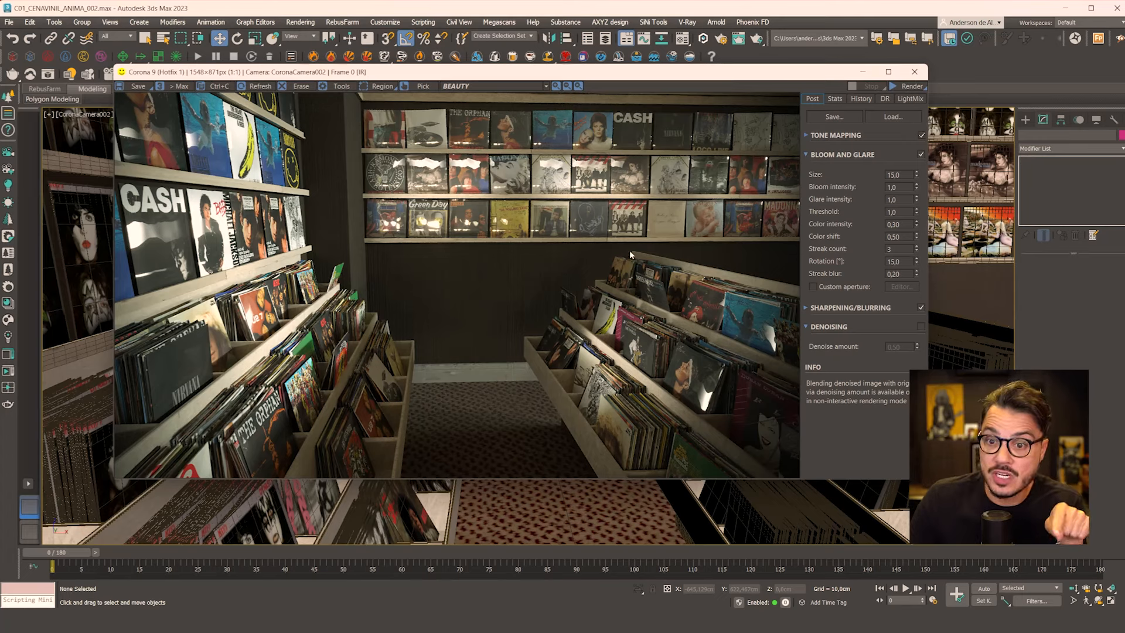
Inspect the CAPA DISCO material's basic options in the Material Editor and open its diffuse CoronaMultiMap.
right_click(74, 262)
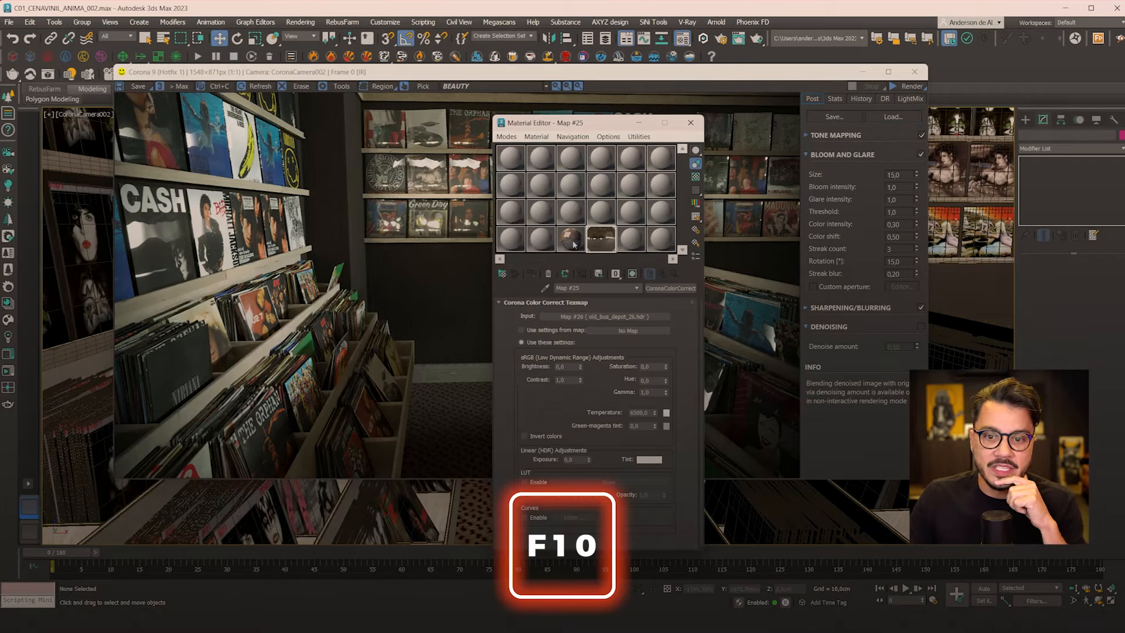
click(574, 244)
drag(562, 123, 722, 80)
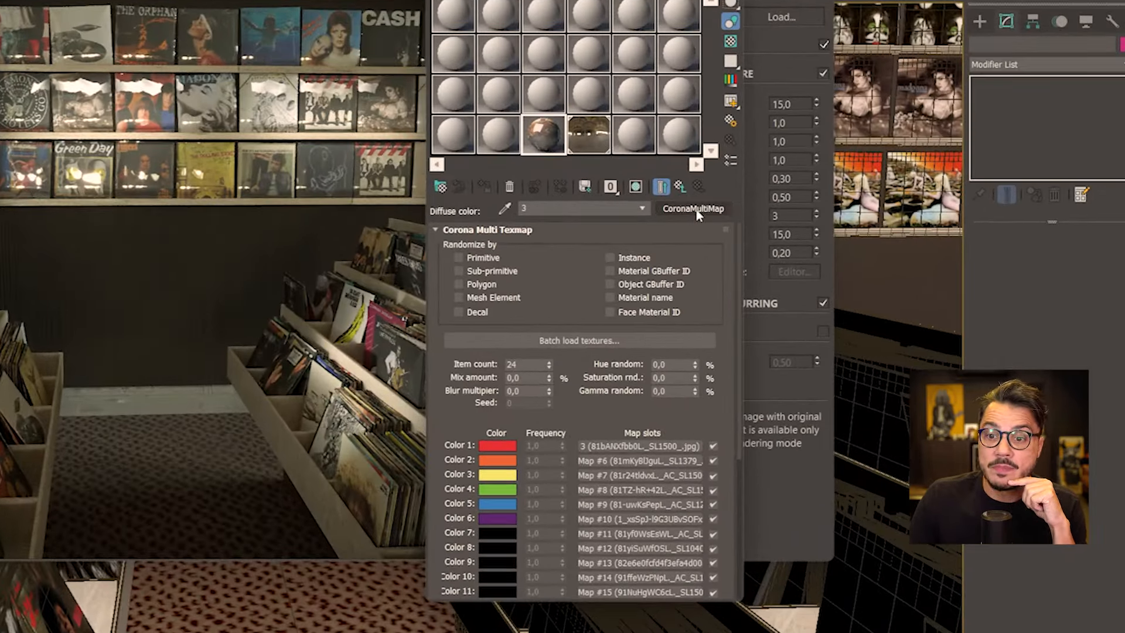
click(679, 187)
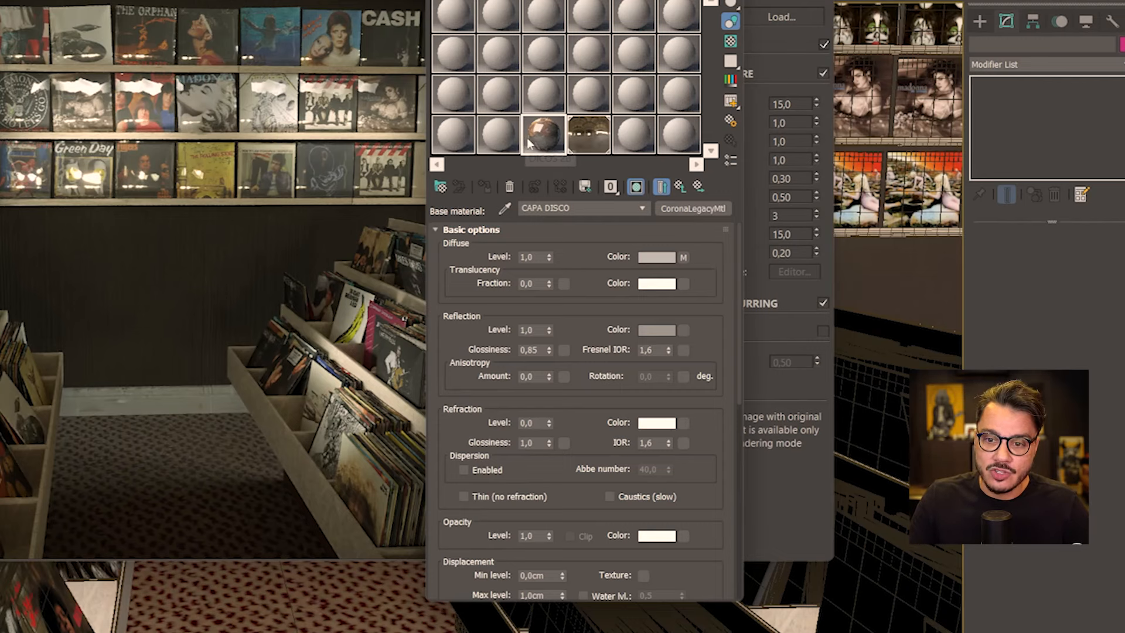
click(692, 210)
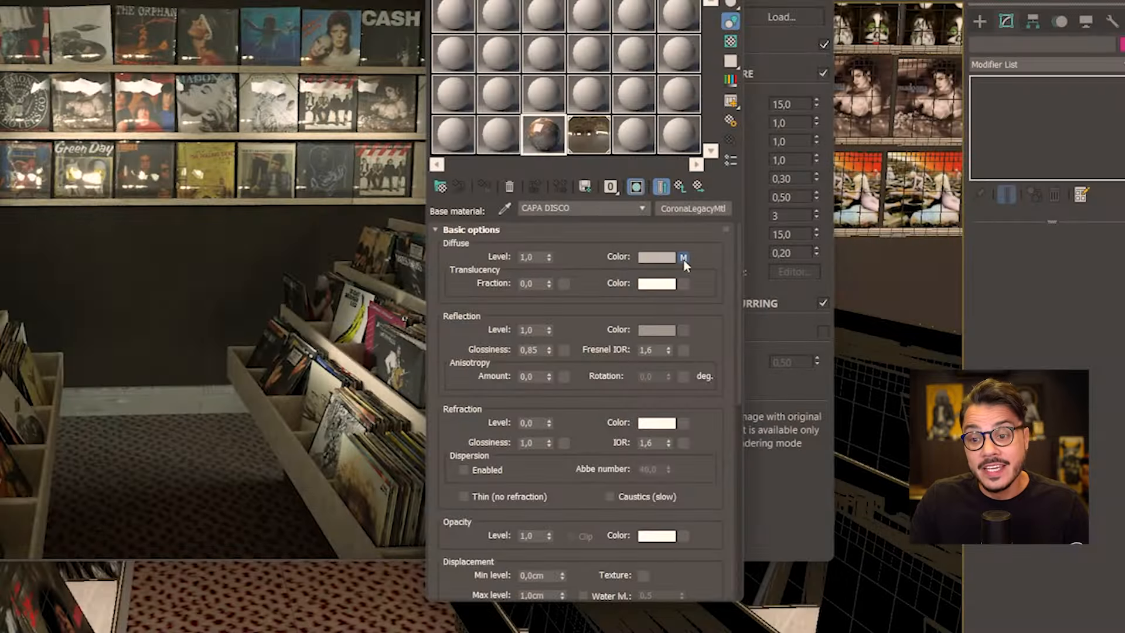
click(683, 257)
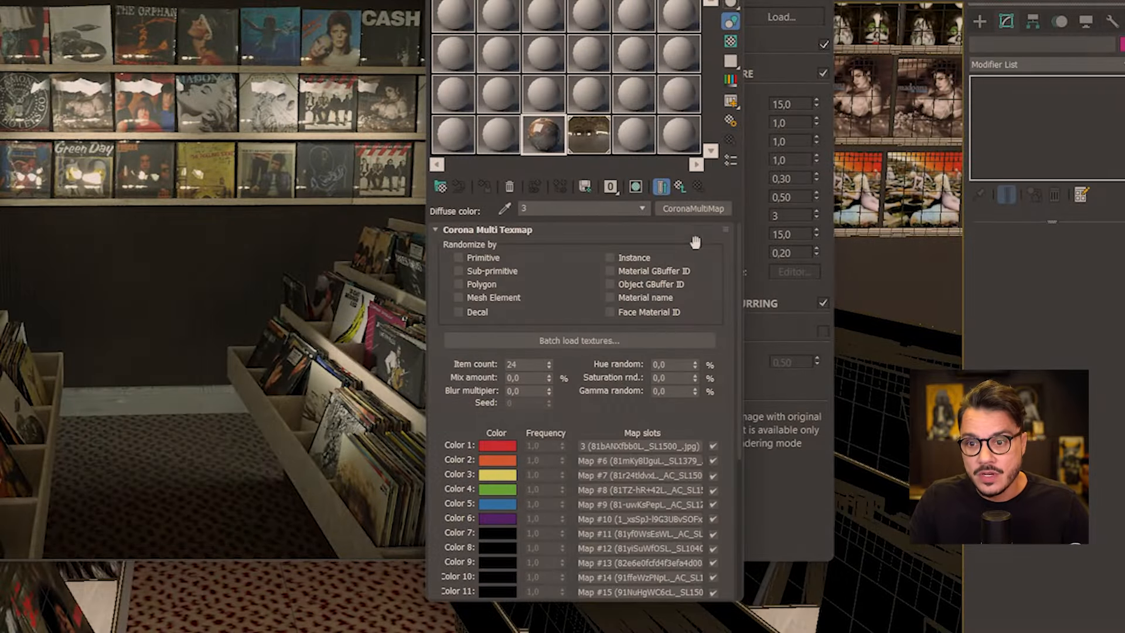
Review the Corona Multi Texmap's item count and map slots, and browse the cover images in the CAPAS folder.
scroll(518, 324, down, 2)
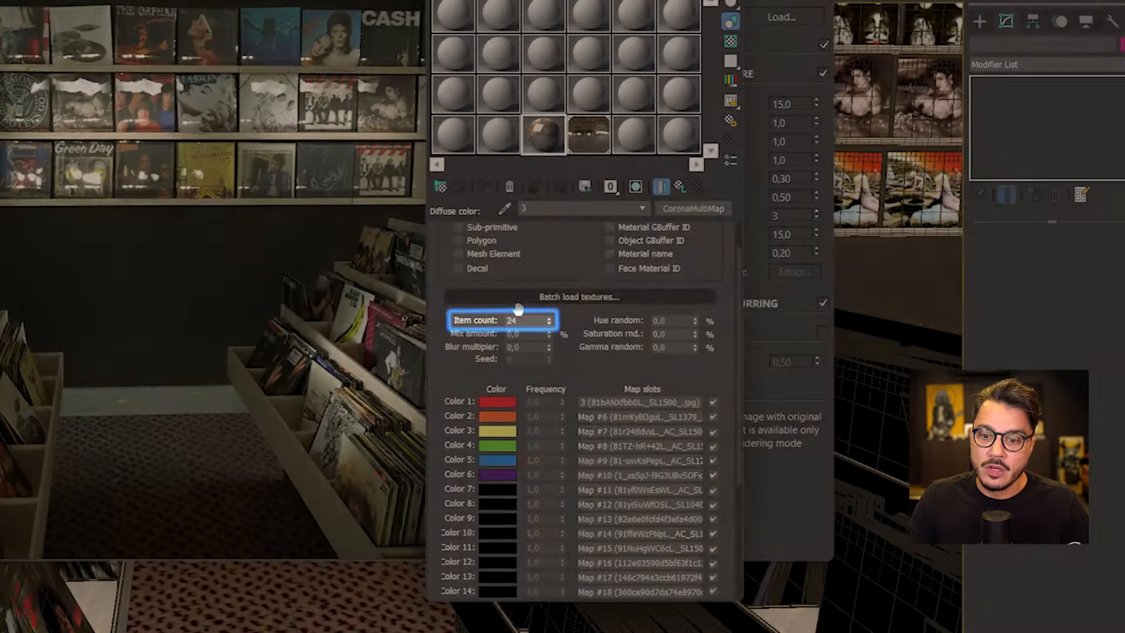
double_click(526, 320)
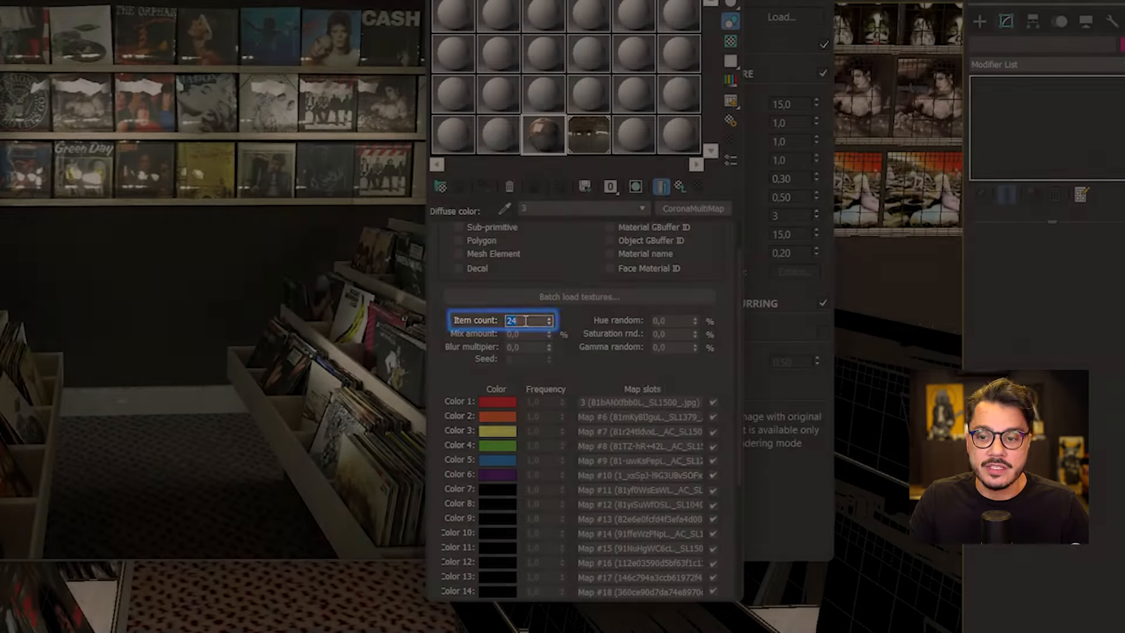
scroll(459, 325, down, 1)
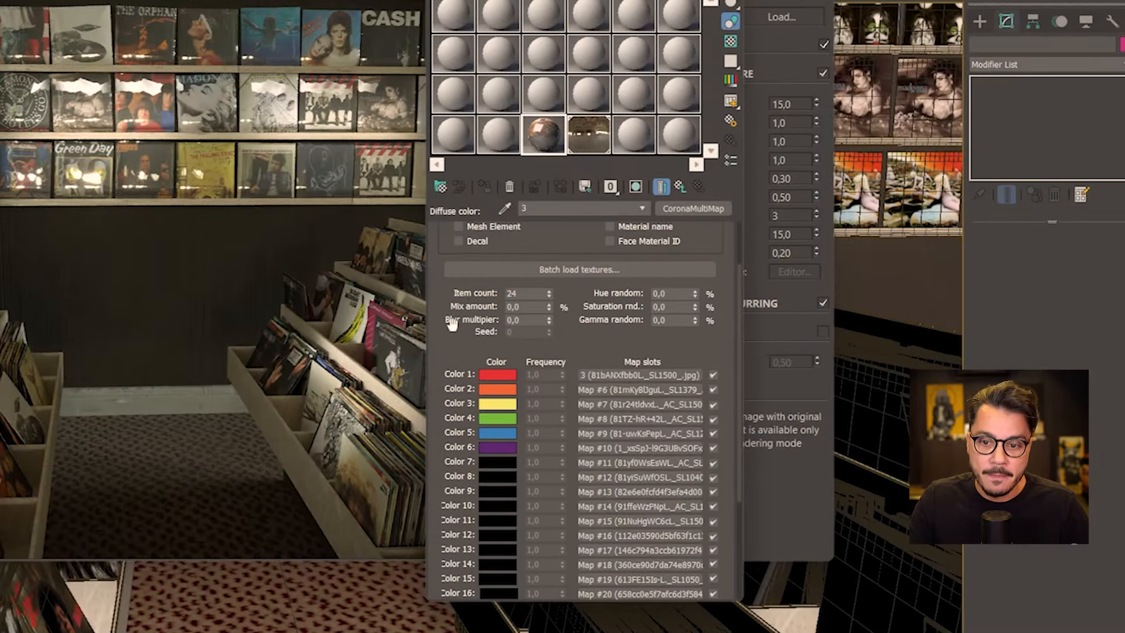
scroll(445, 305, down, 2)
scroll(445, 282, down, 1)
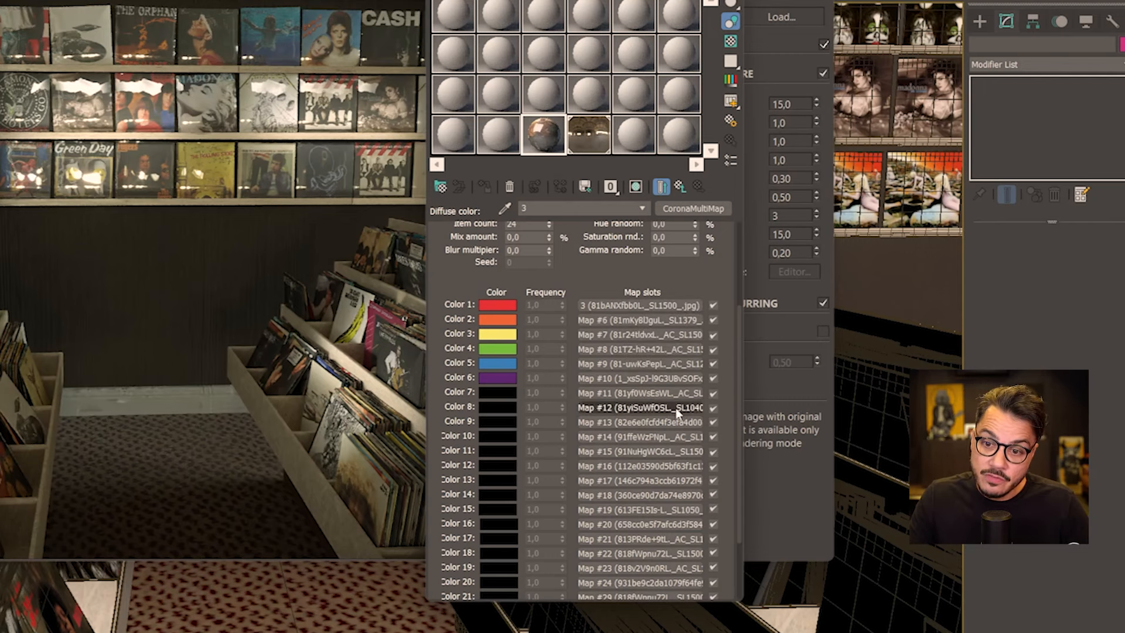
scroll(718, 548, down, 4)
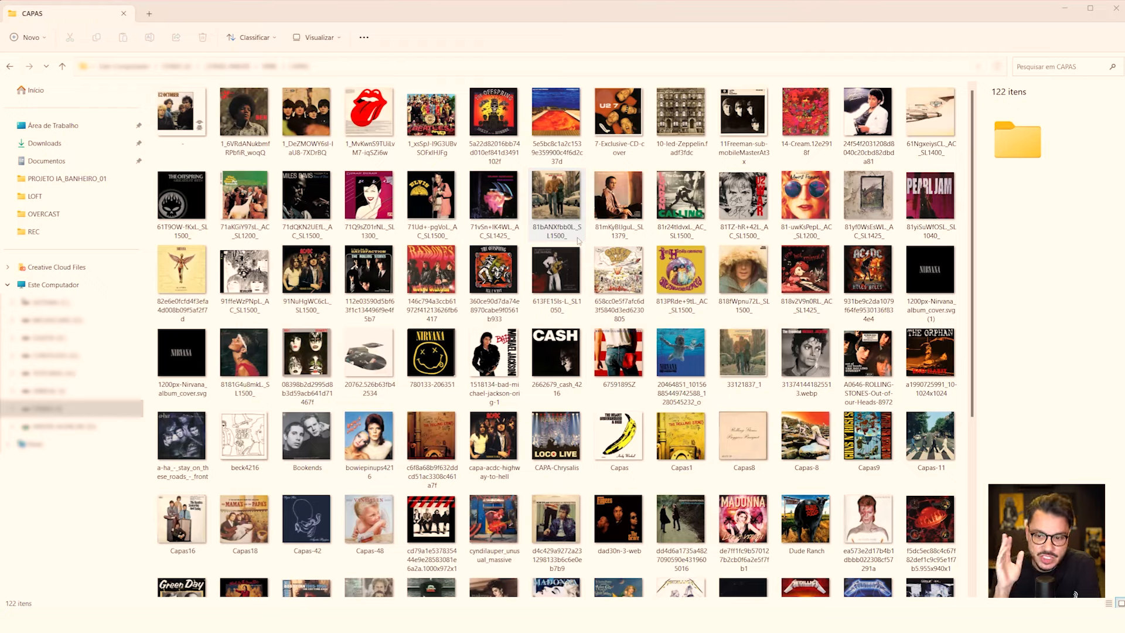
scroll(631, 253, down, 5)
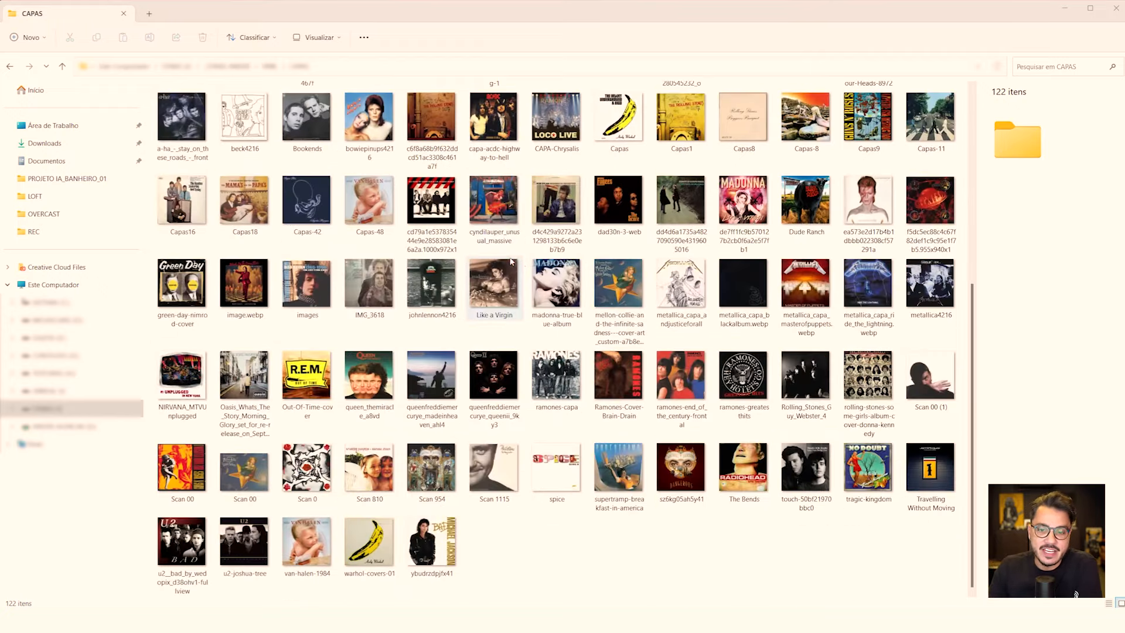
scroll(631, 253, up, 5)
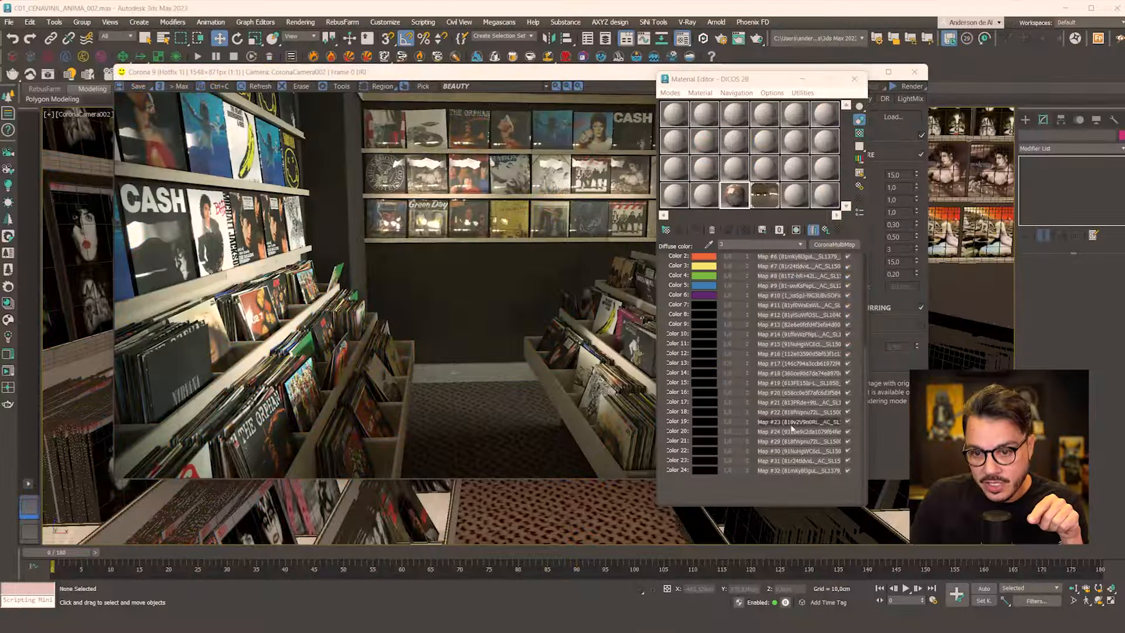
Close the Material Editor and isolate the first album cover in the lowest row of the back wall shelf.
scroll(721, 314, up, 5)
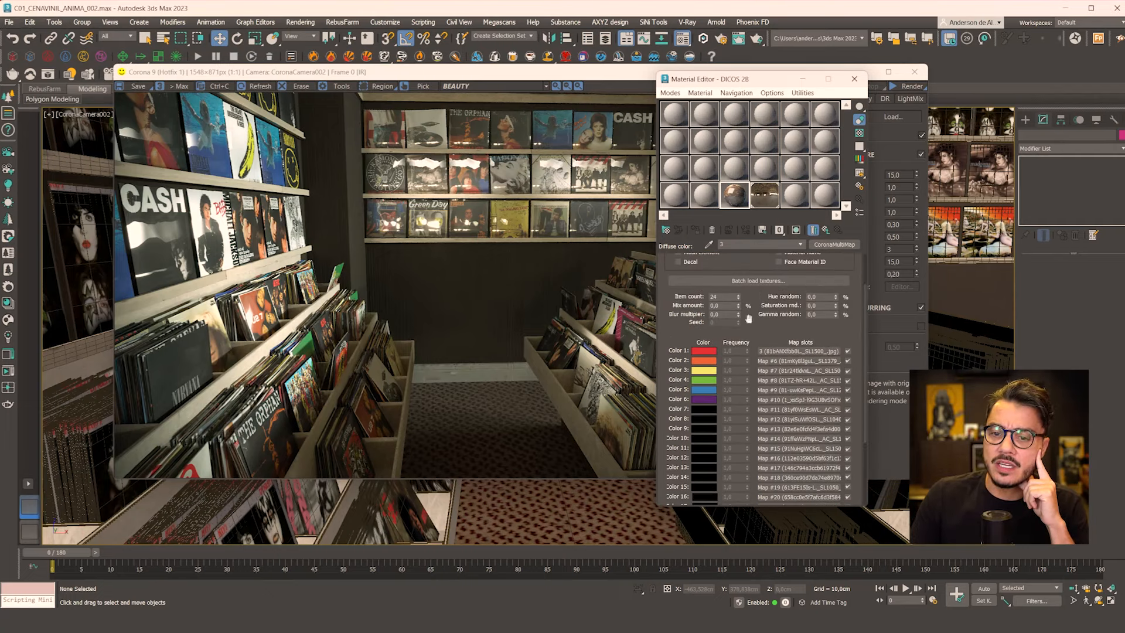
scroll(810, 262, up, 3)
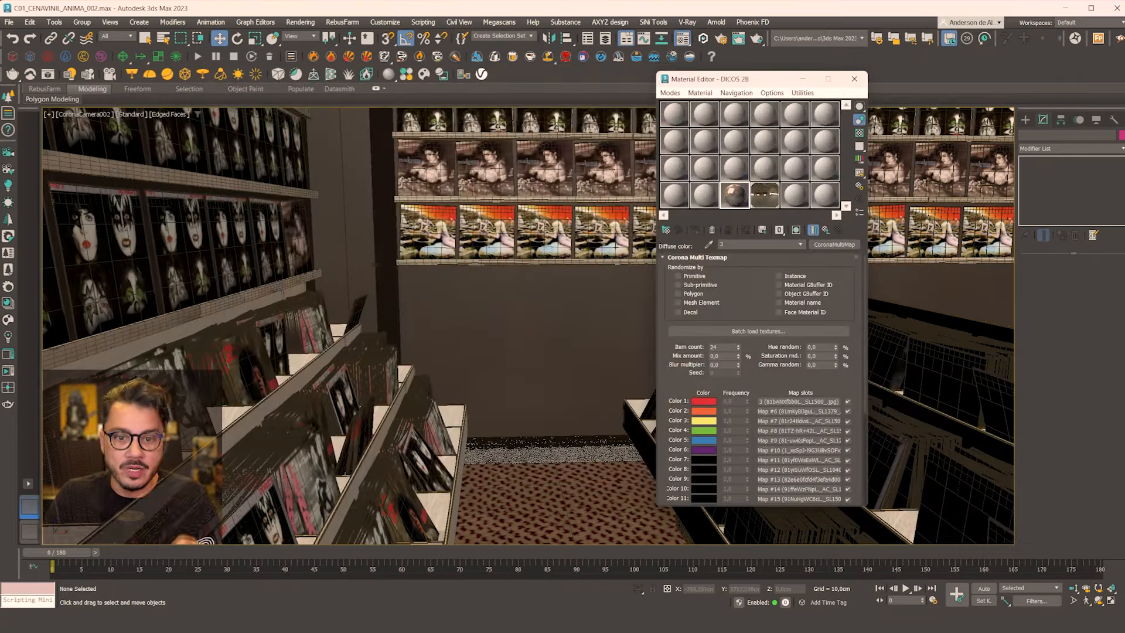
click(433, 240)
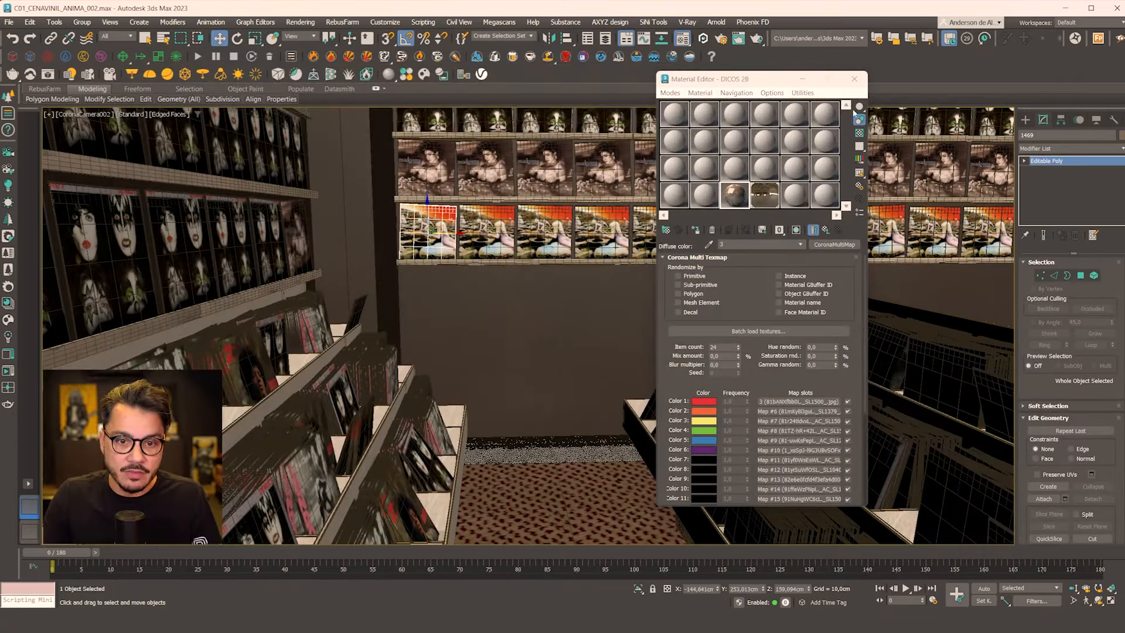
click(857, 82)
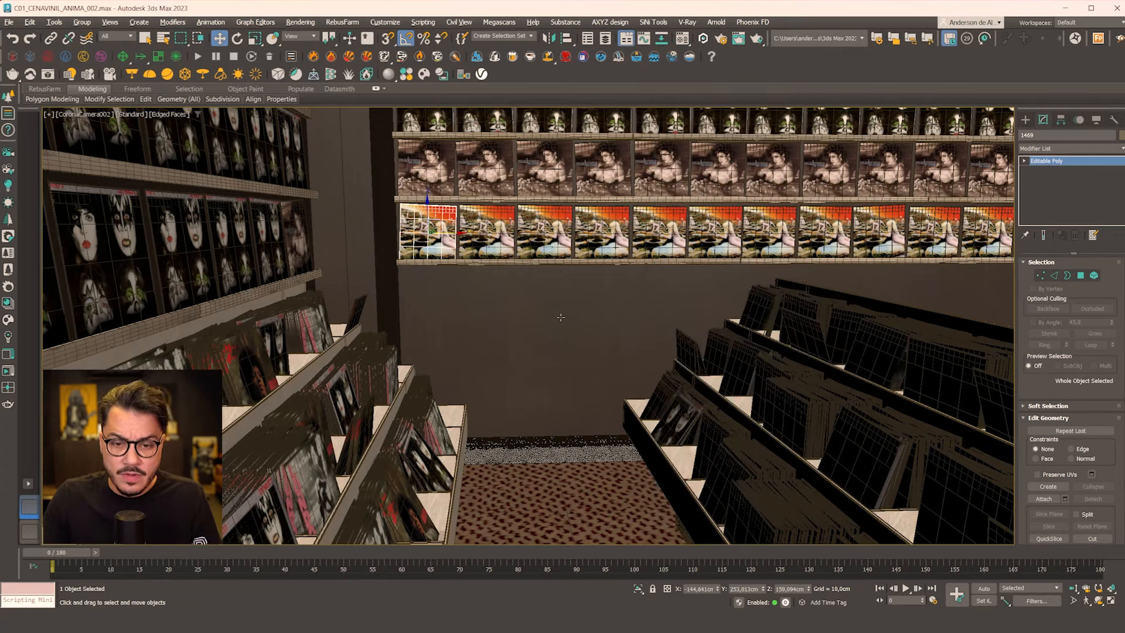
key(alt+q)
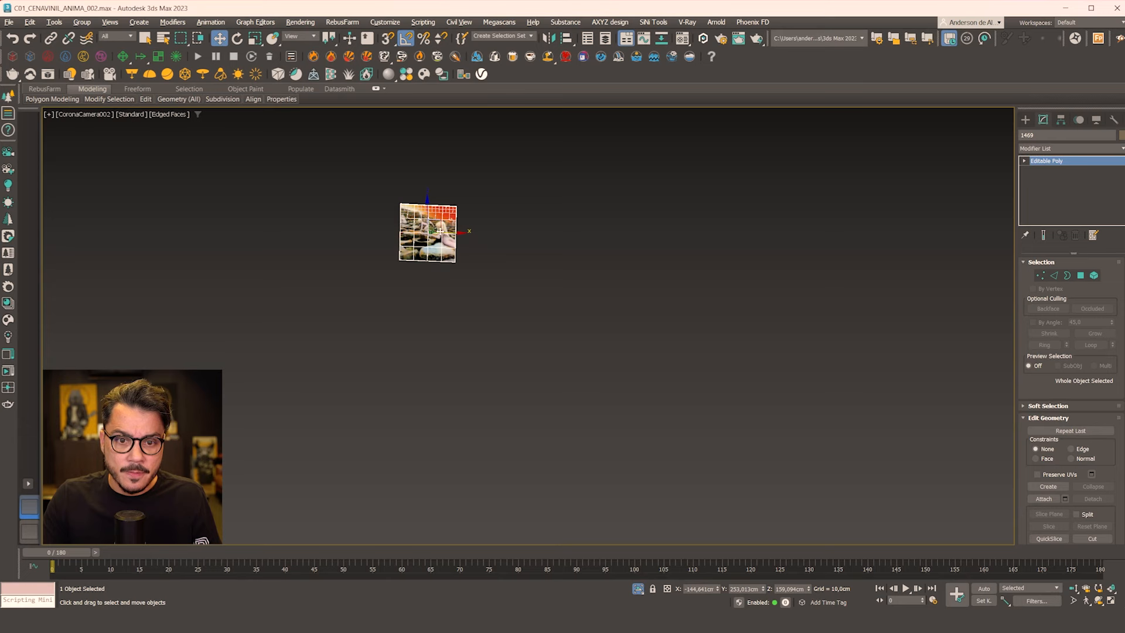
Clone the isolated cover as instances to build a grid of three rows with seven covers each.
mouse_move(435, 230)
shift+mouse_down()
mouse_move(401, 268)
mouse_move(334, 313)
mouse_move(330, 303)
shift+mouse_up()
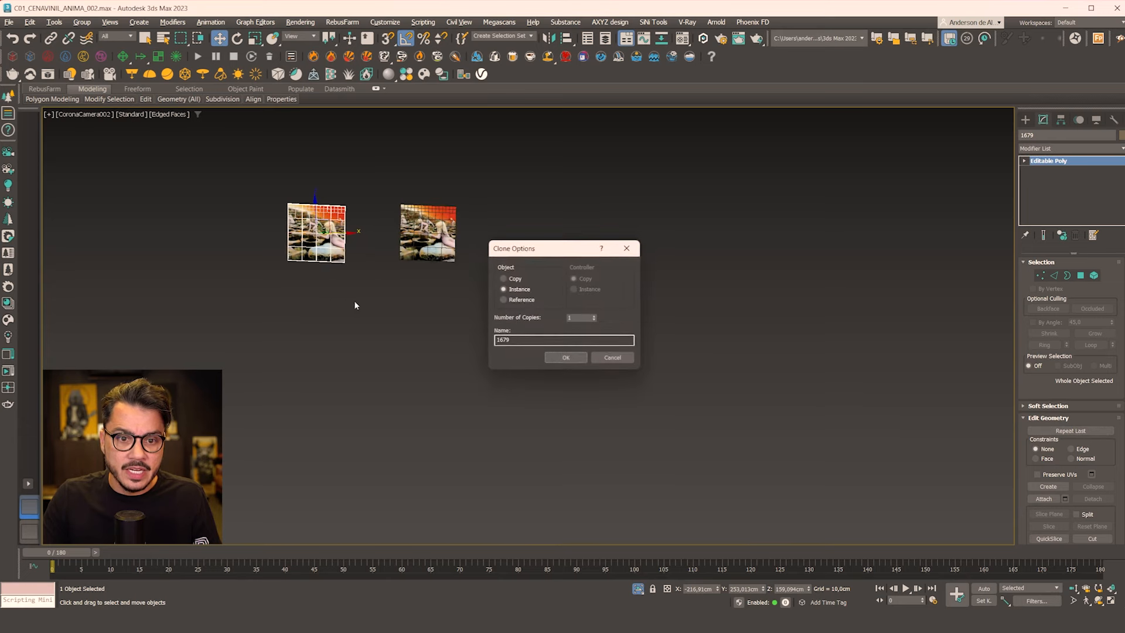
click(566, 359)
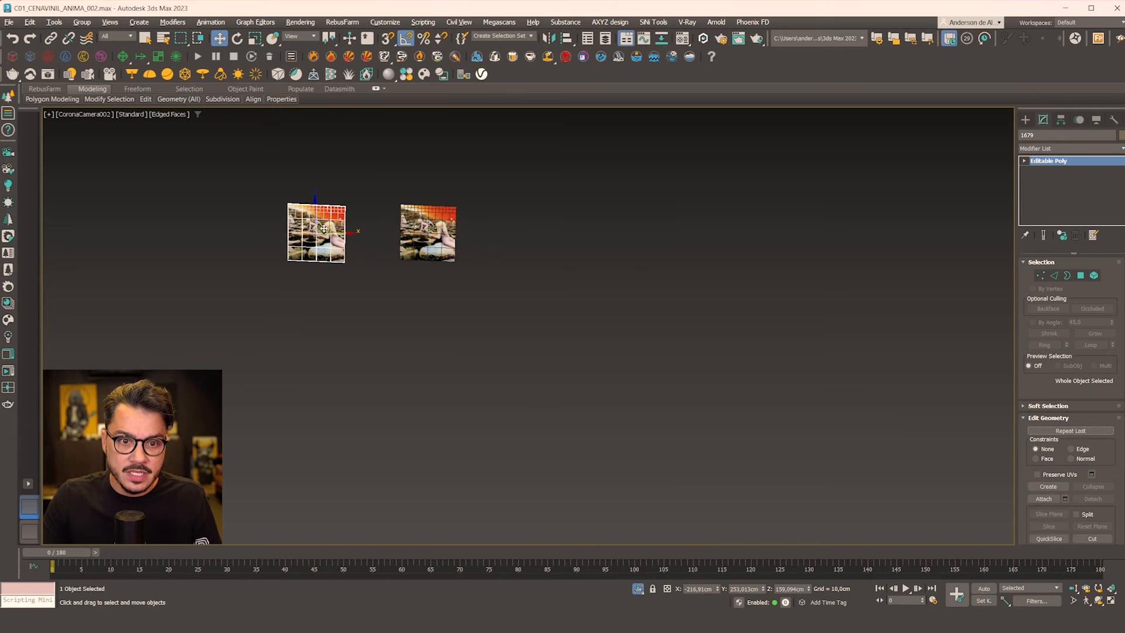
mouse_move(324, 230)
mouse_down()
mouse_move(296, 283)
mouse_move(147, 235)
mouse_move(137, 219)
mouse_move(228, 209)
mouse_move(164, 226)
mouse_move(337, 229)
mouse_move(188, 225)
mouse_move(334, 226)
mouse_move(320, 226)
mouse_up()
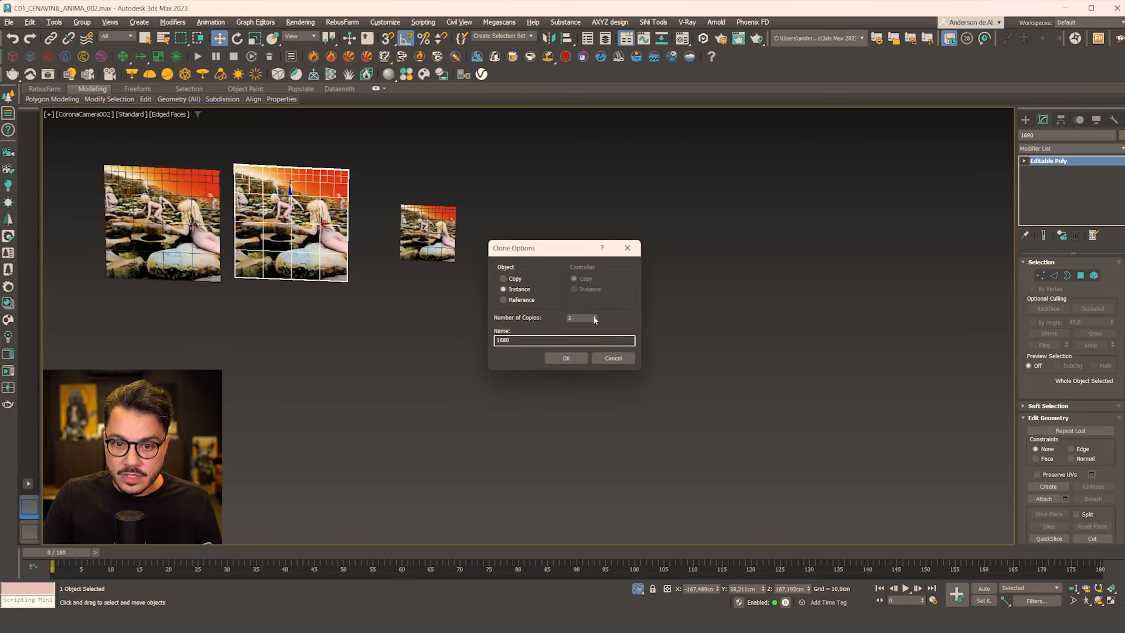
click(565, 357)
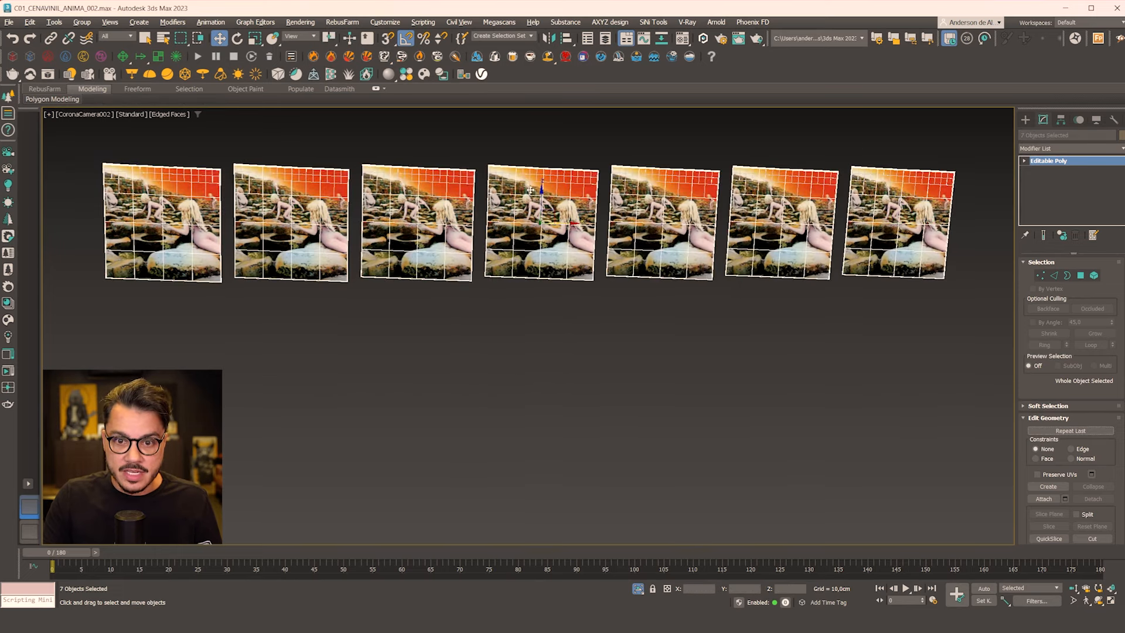
mouse_move(540, 191)
shift+mouse_down()
mouse_move(540, 334)
mouse_move(540, 319)
shift+mouse_up()
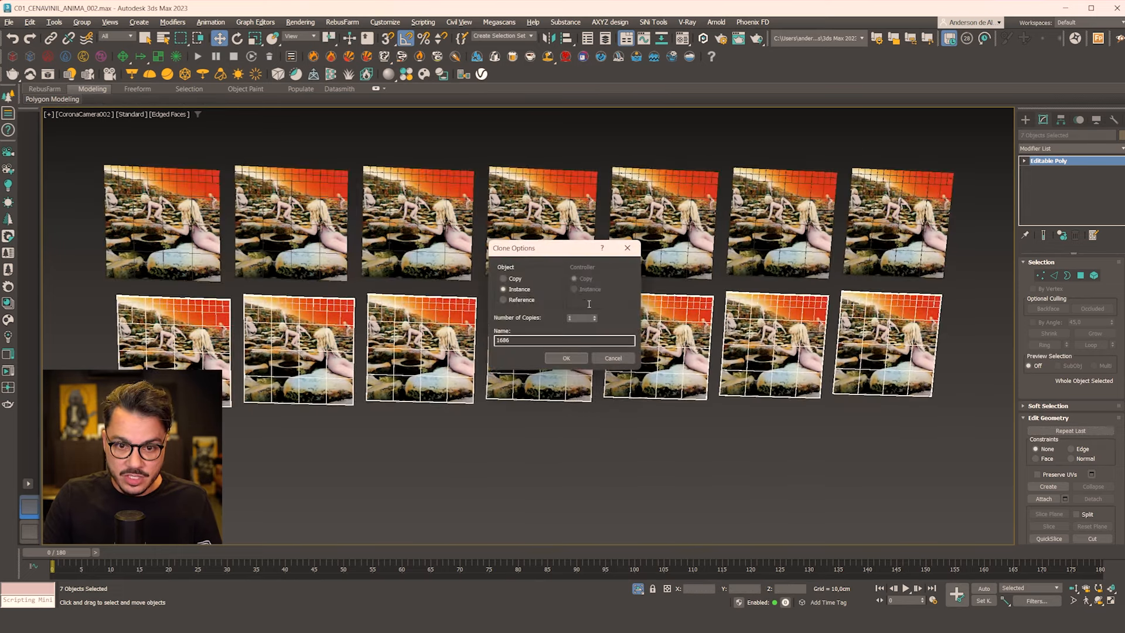
click(573, 356)
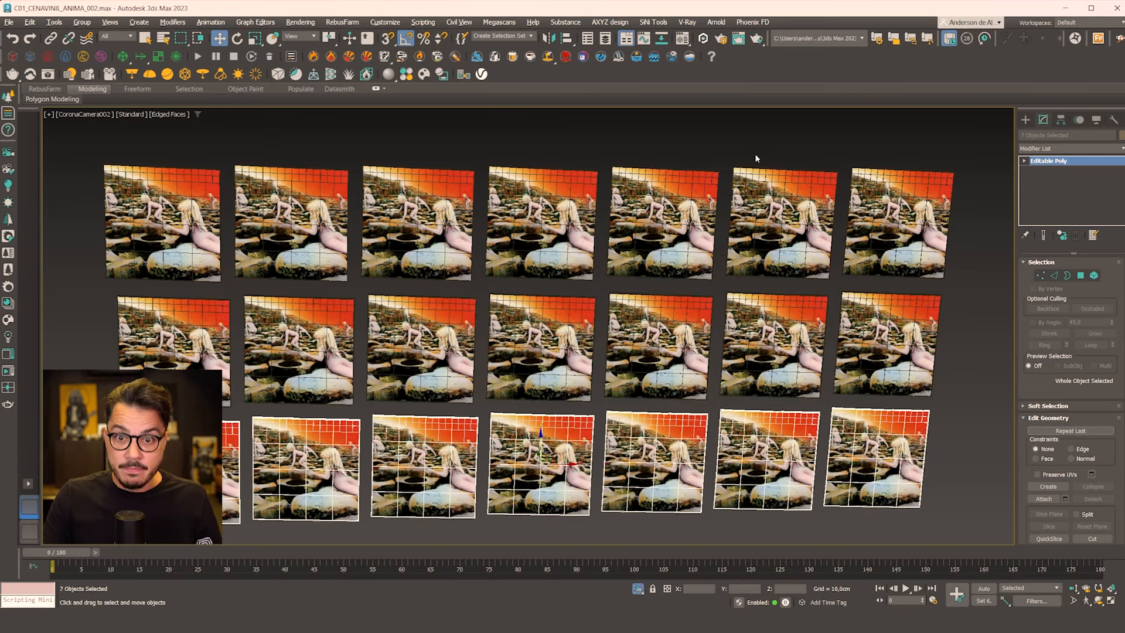
Select all 21 covers in the grid and assign them the Corona Layered Material that uses CAPA DISCO as base.
ctrl+click(173, 351)
ctrl+click(299, 352)
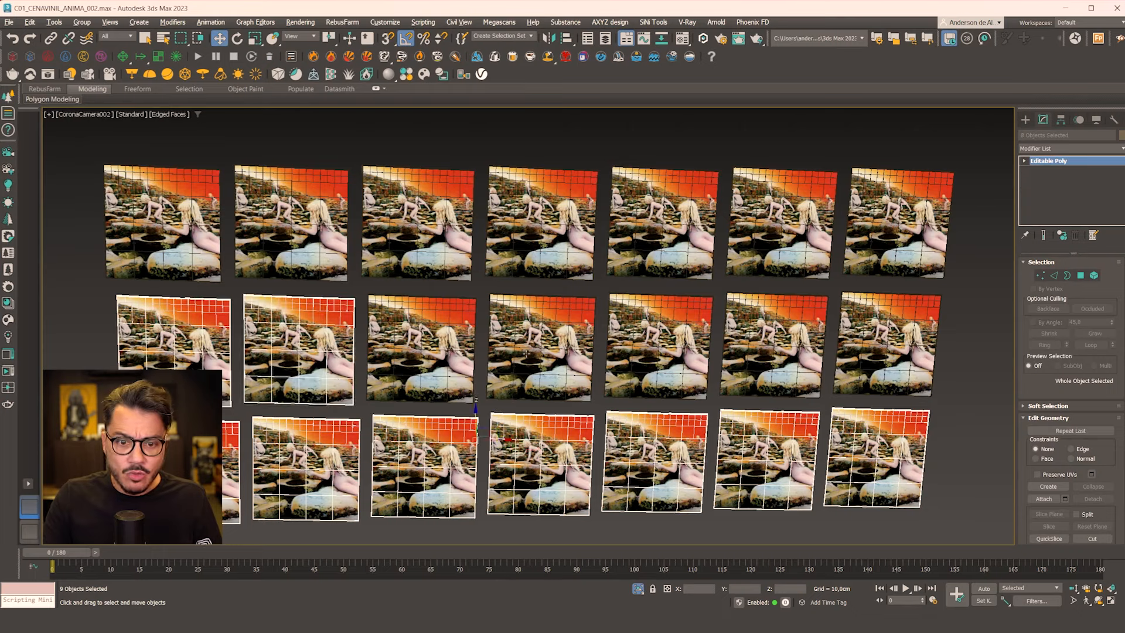
ctrl+click(422, 352)
ctrl+click(541, 352)
ctrl+click(659, 351)
ctrl+click(762, 356)
ctrl+click(885, 351)
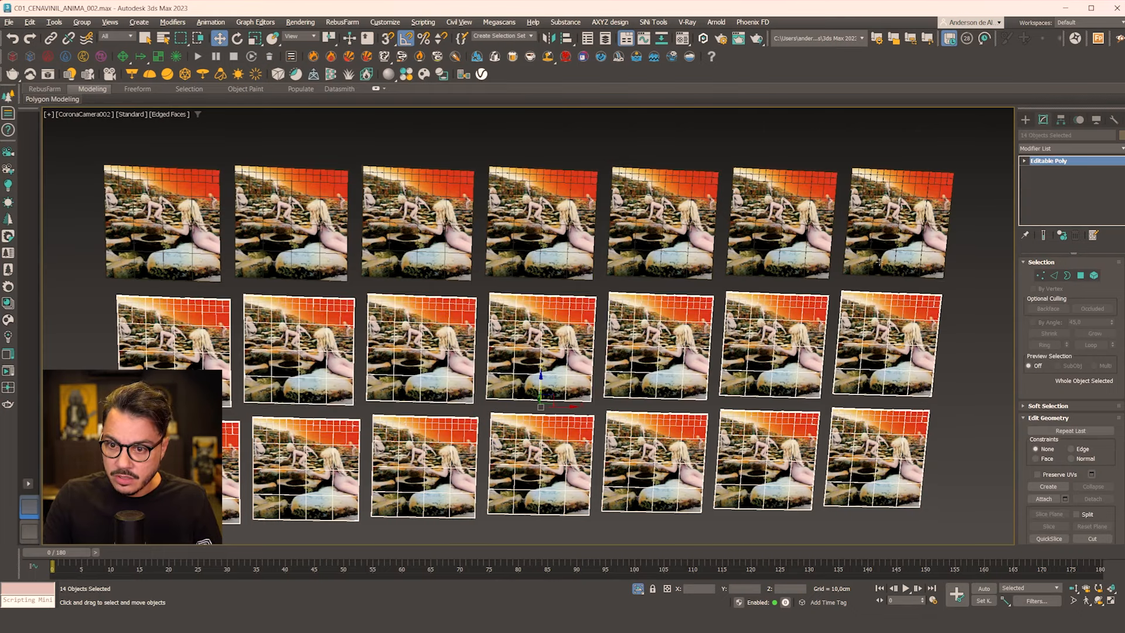
ctrl+click(899, 222)
ctrl+click(784, 255)
ctrl+click(540, 227)
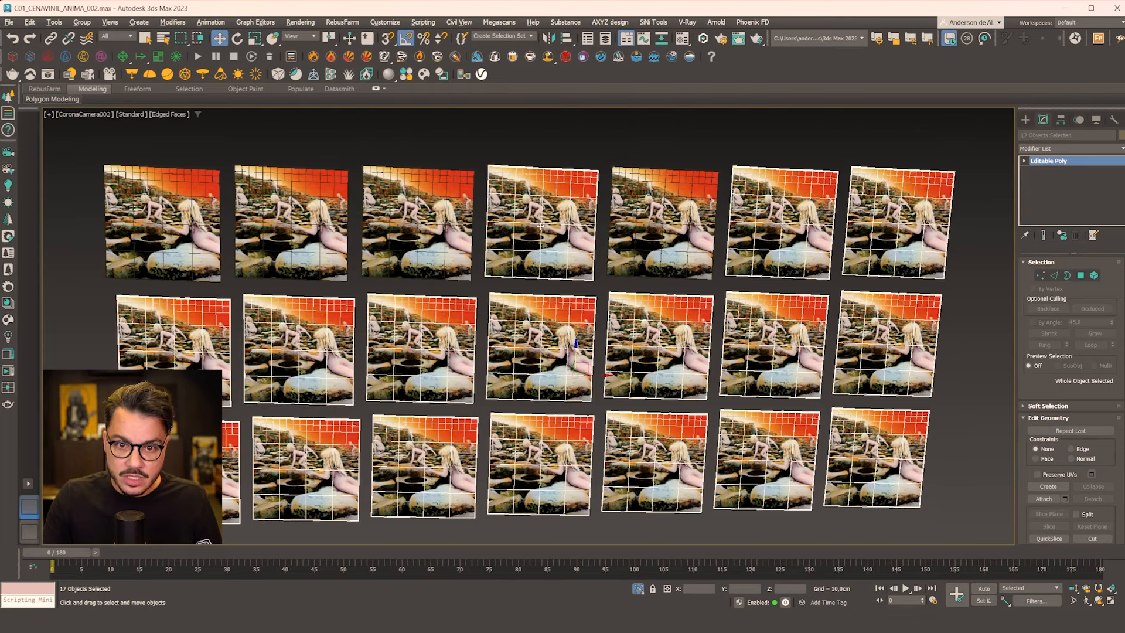
ctrl+click(378, 231)
ctrl+click(292, 229)
ctrl+click(162, 229)
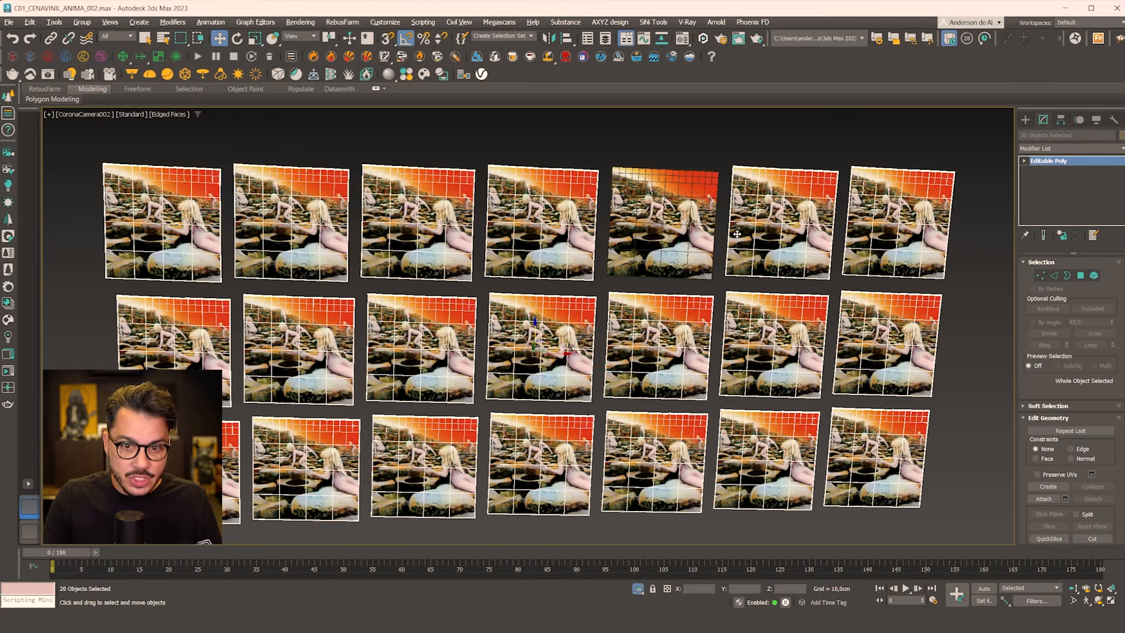
ctrl+click(648, 227)
key(m)
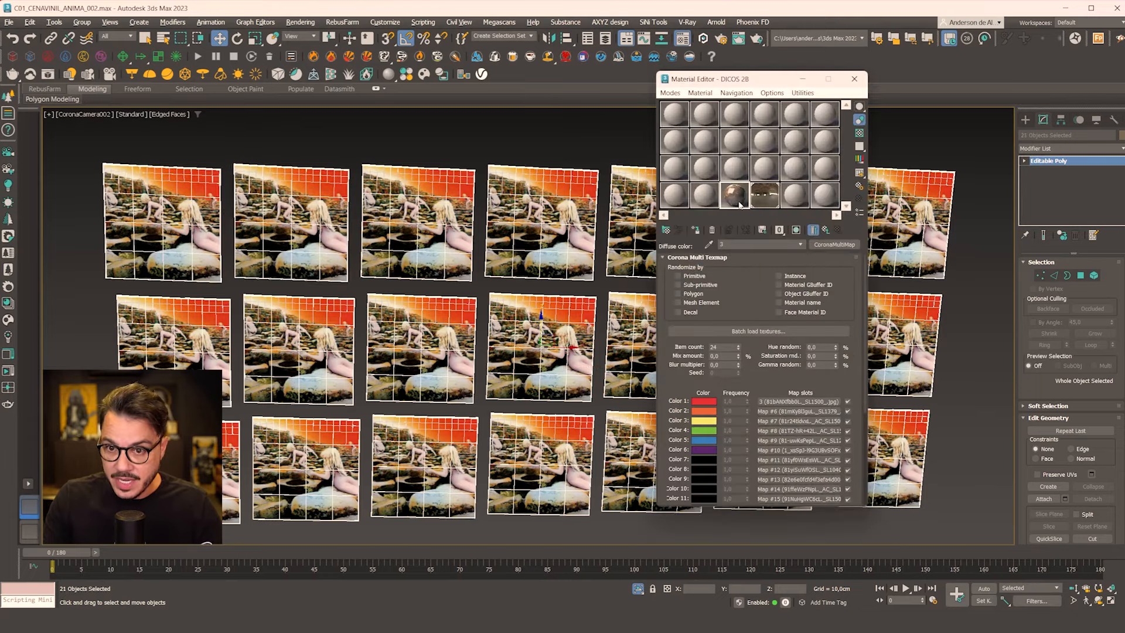
click(826, 230)
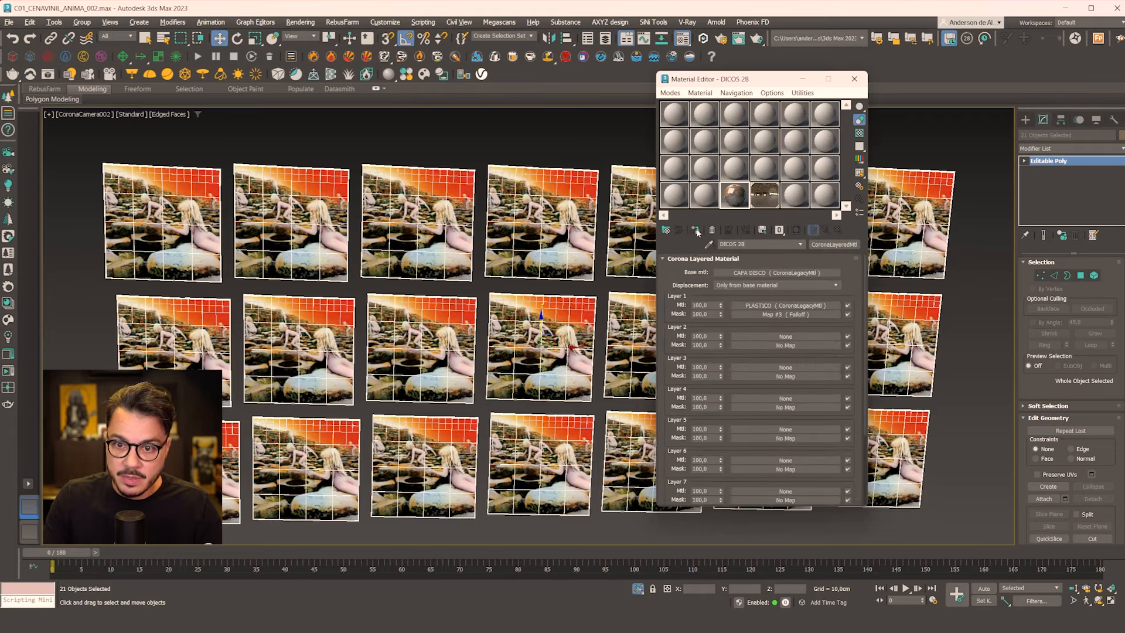
click(728, 230)
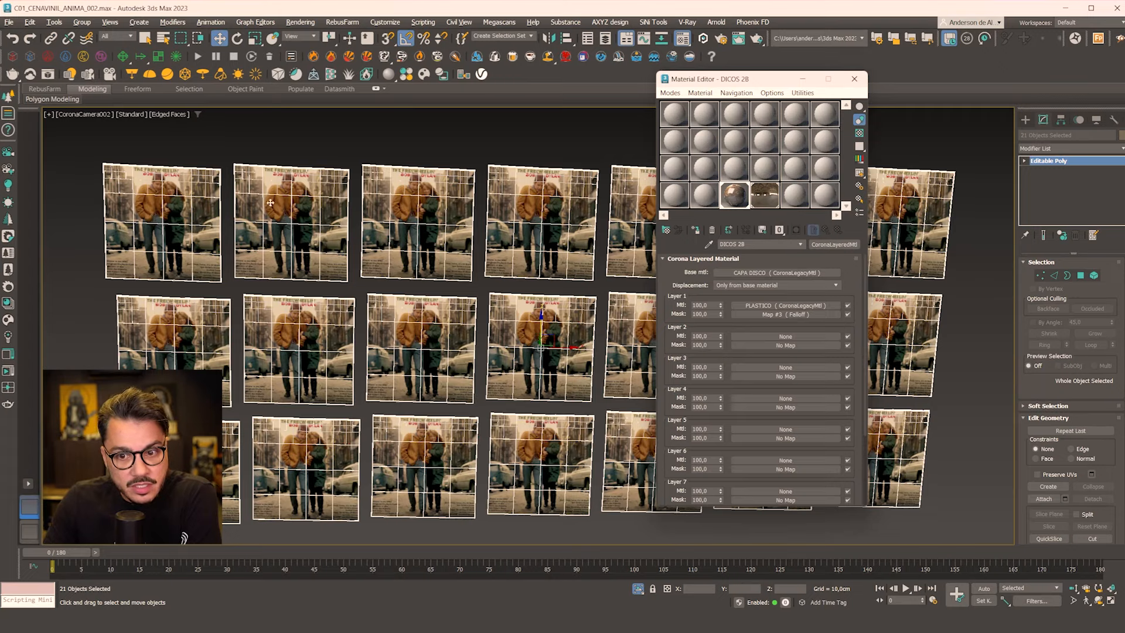
Move the Material Editor out of the way and run an interactive Corona render of the cover grid.
drag(761, 83, 1, 158)
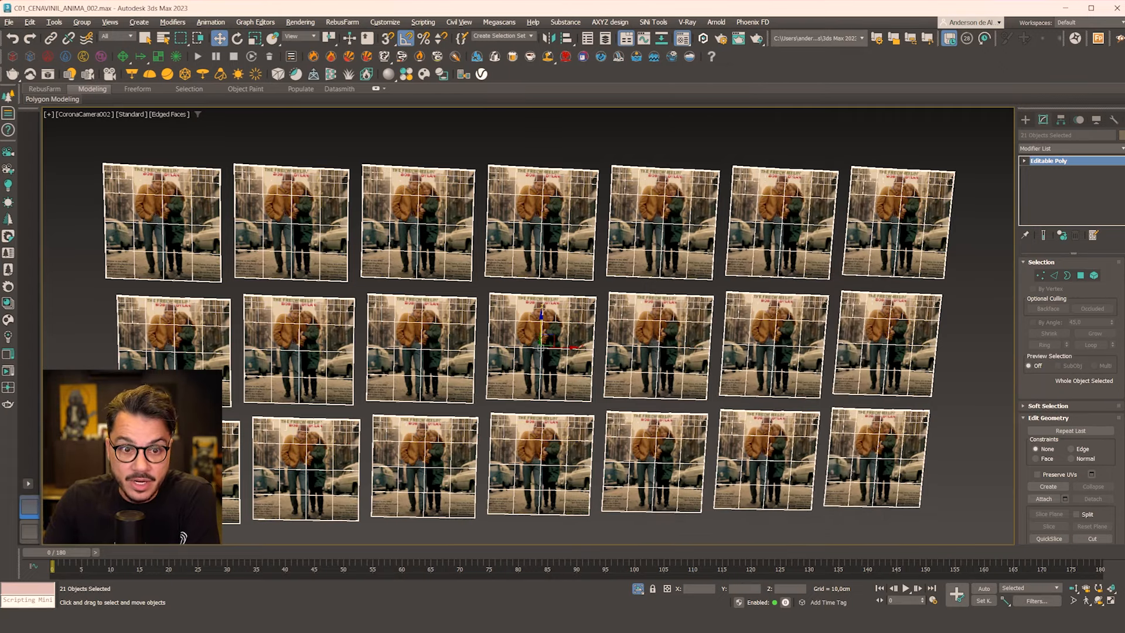
click(7, 371)
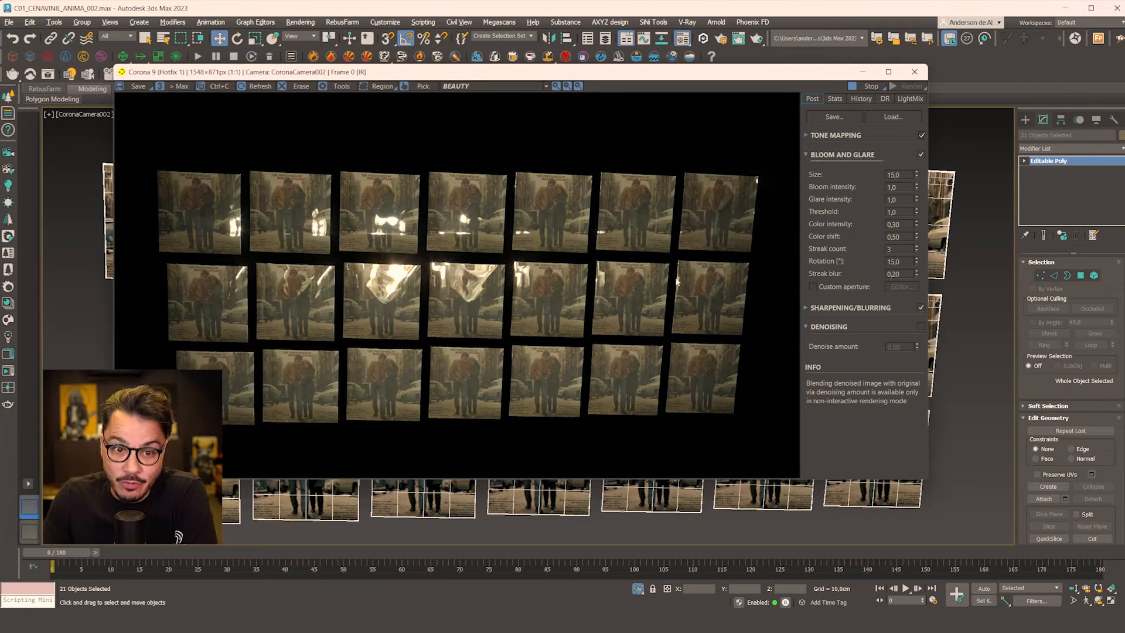
Open the CAPA DISCO material's diffuse CoronaMultiMap, stop the render and set the map to randomize by Instance.
key(m)
drag(590, 93, 510, 97)
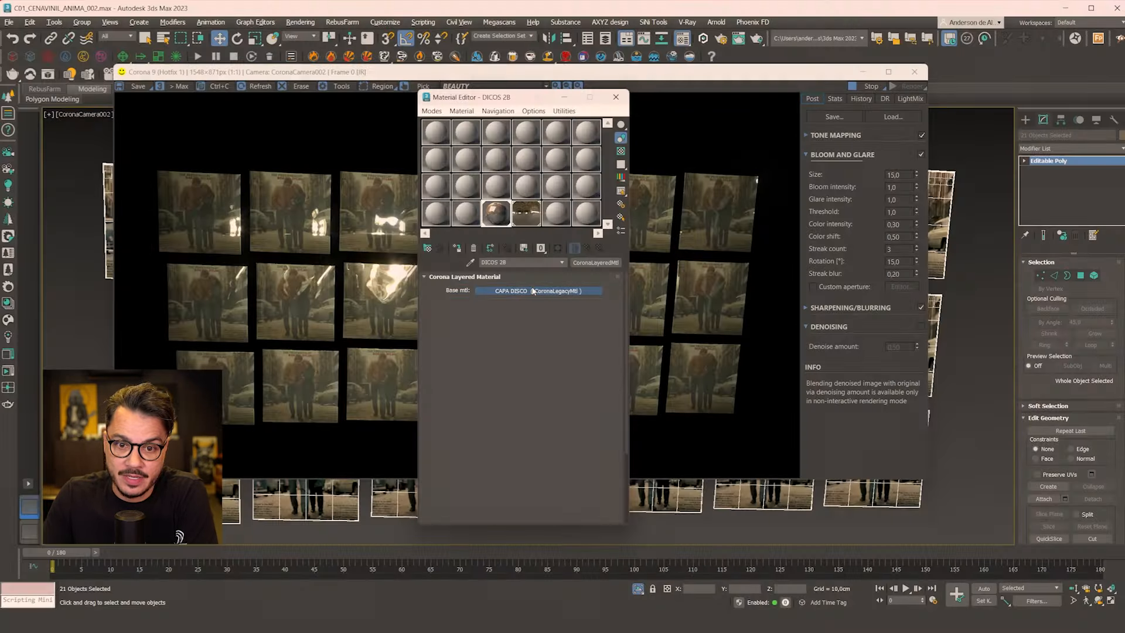
click(533, 291)
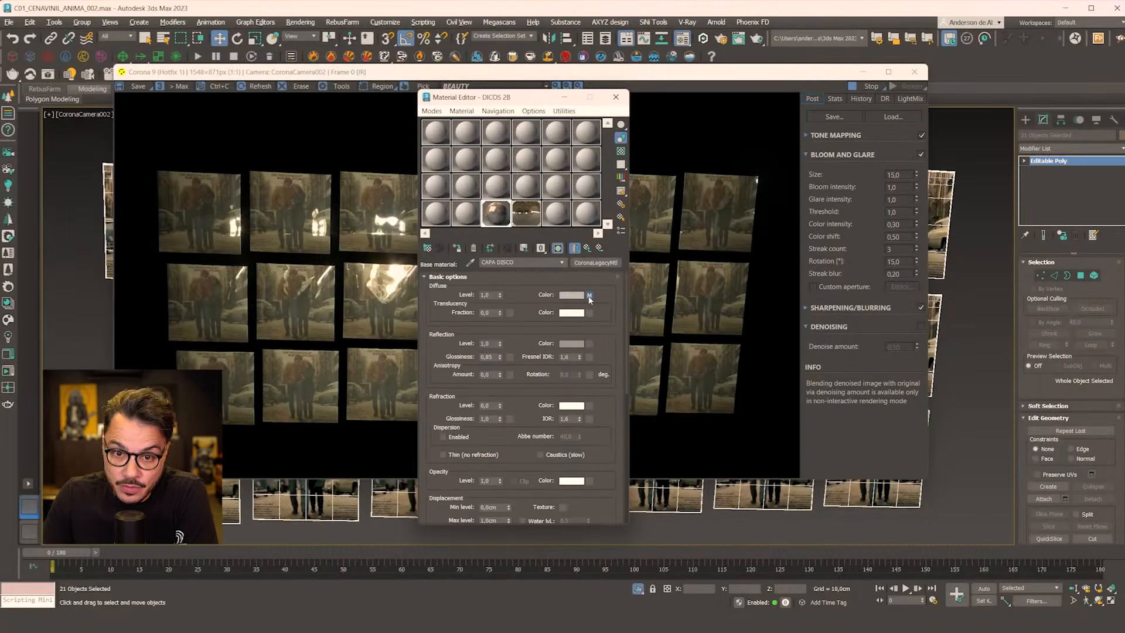
click(589, 295)
click(869, 86)
click(869, 87)
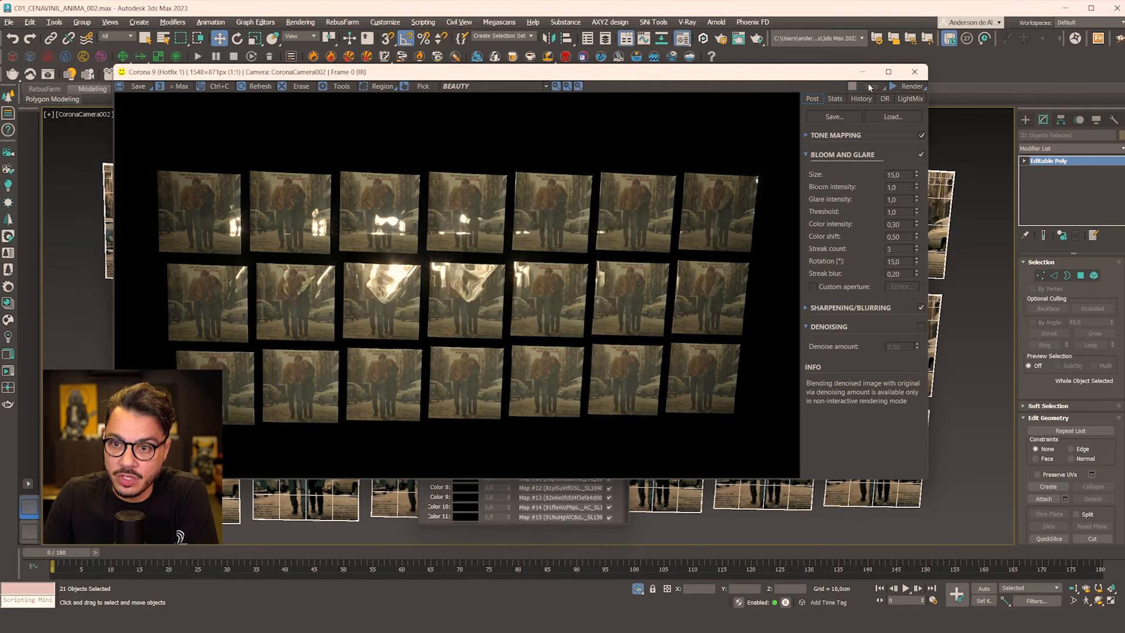
click(485, 521)
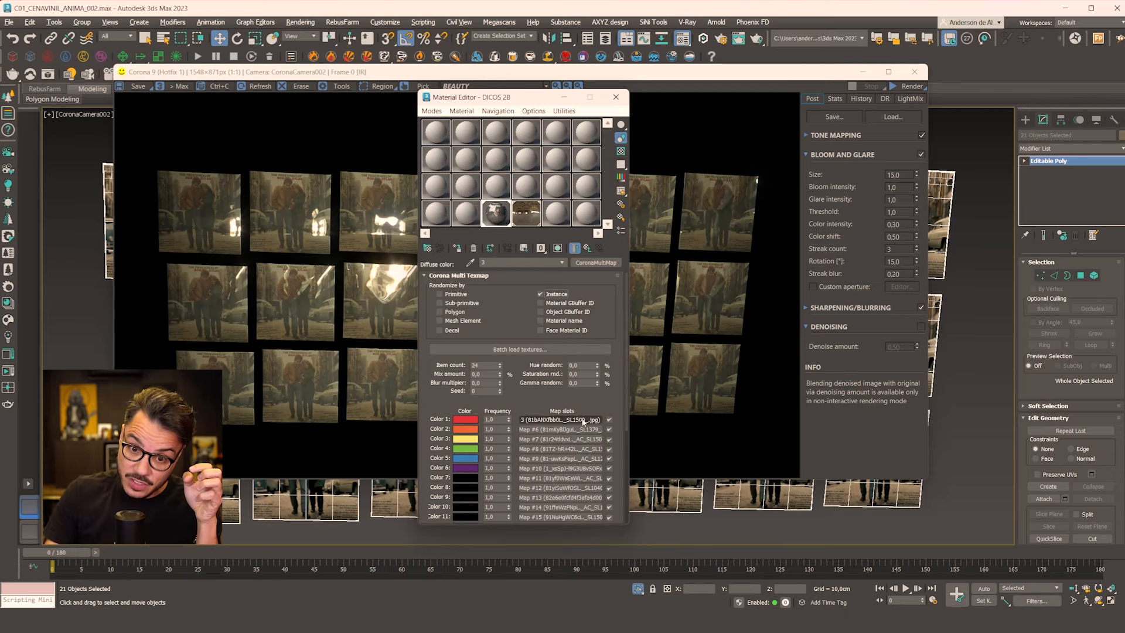
scroll(614, 395, down, 3)
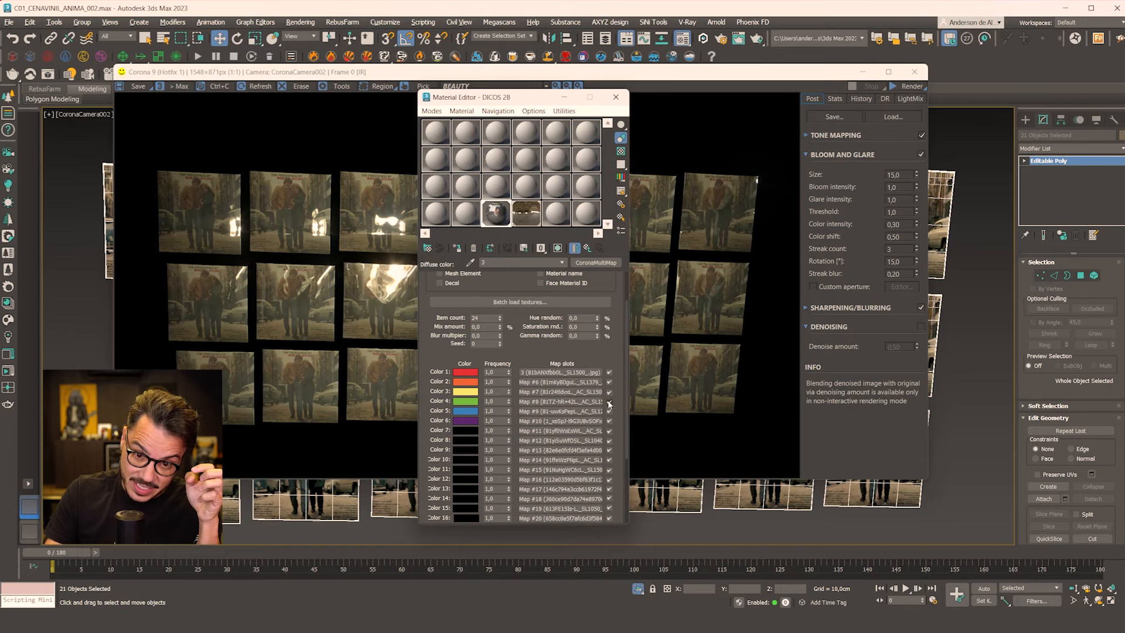
scroll(616, 353, up, 3)
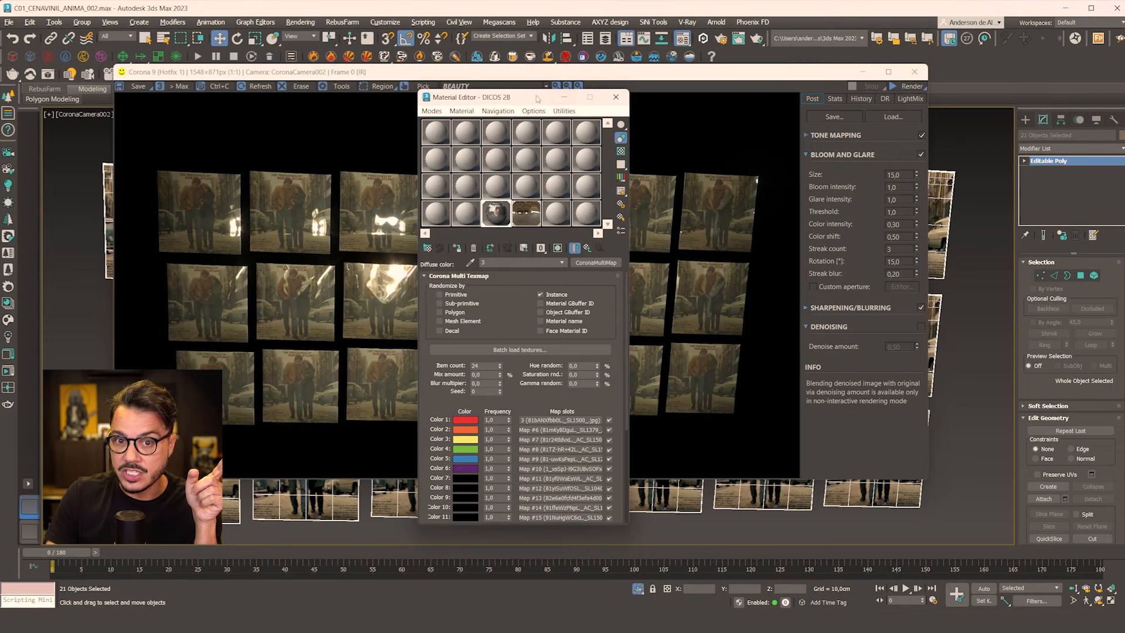
Minimize the Material Editor, render the cover grid interactively with the instance randomization, and stop the render.
click(564, 98)
click(906, 86)
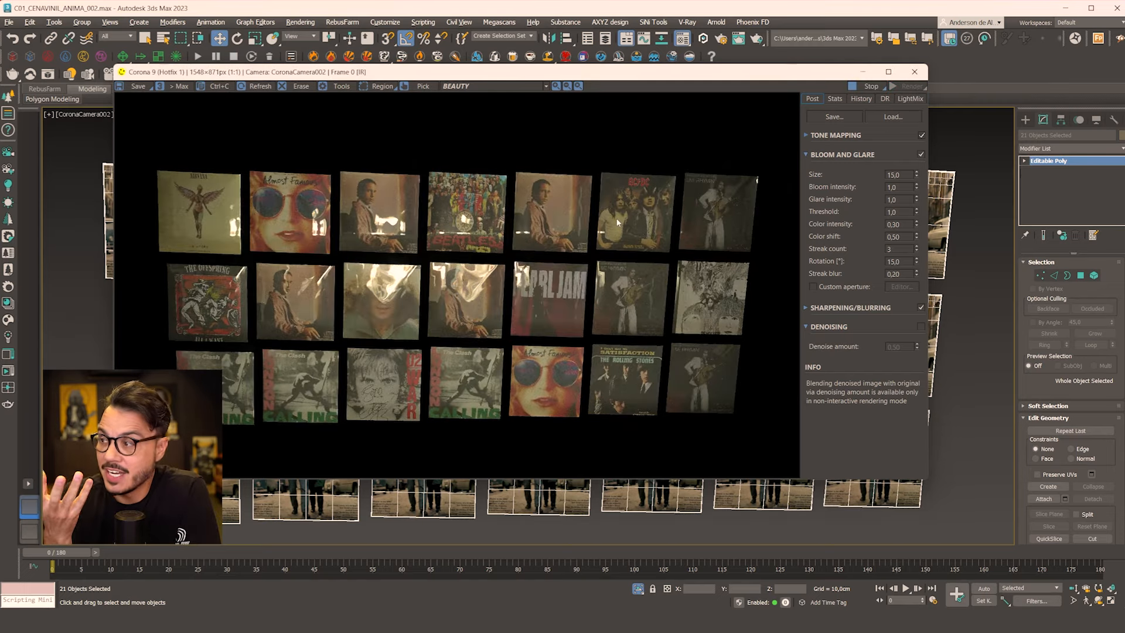
click(868, 88)
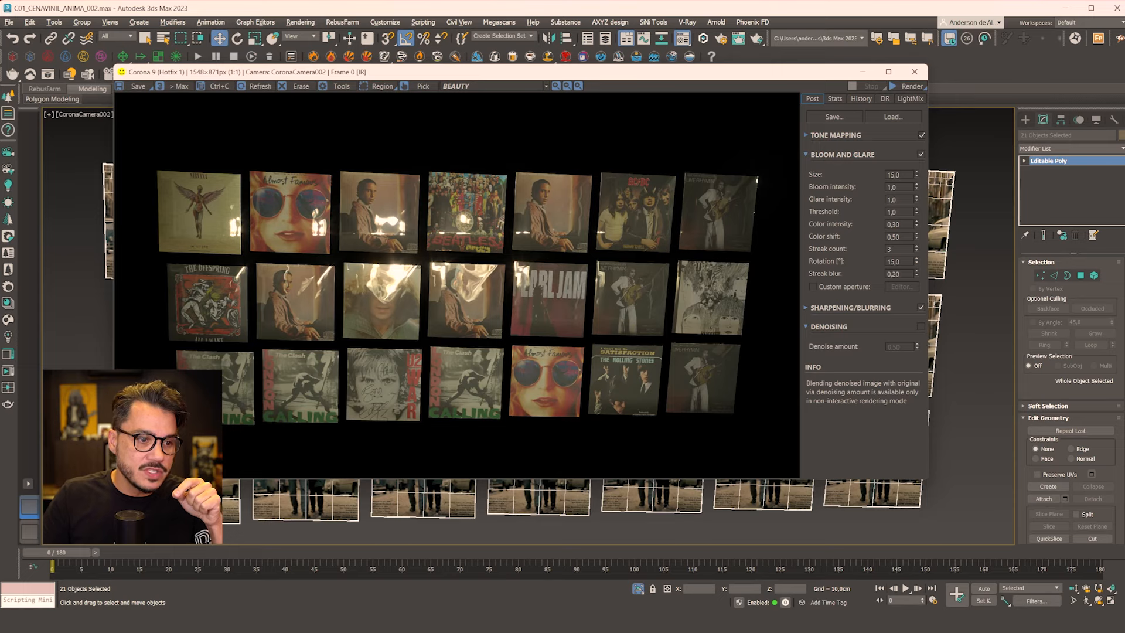
Place the Material Editor beside the render window, restart the interactive render, raise the Multi Texmap's Seed to 4 and stop rendering.
key(m)
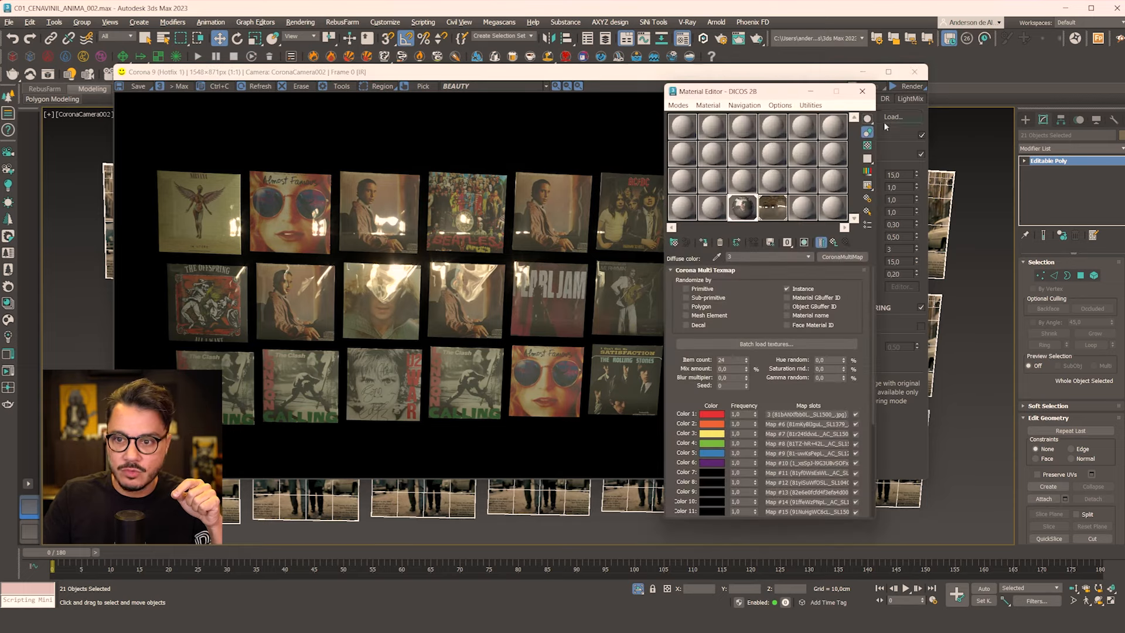
drag(766, 95, 977, 68)
click(851, 86)
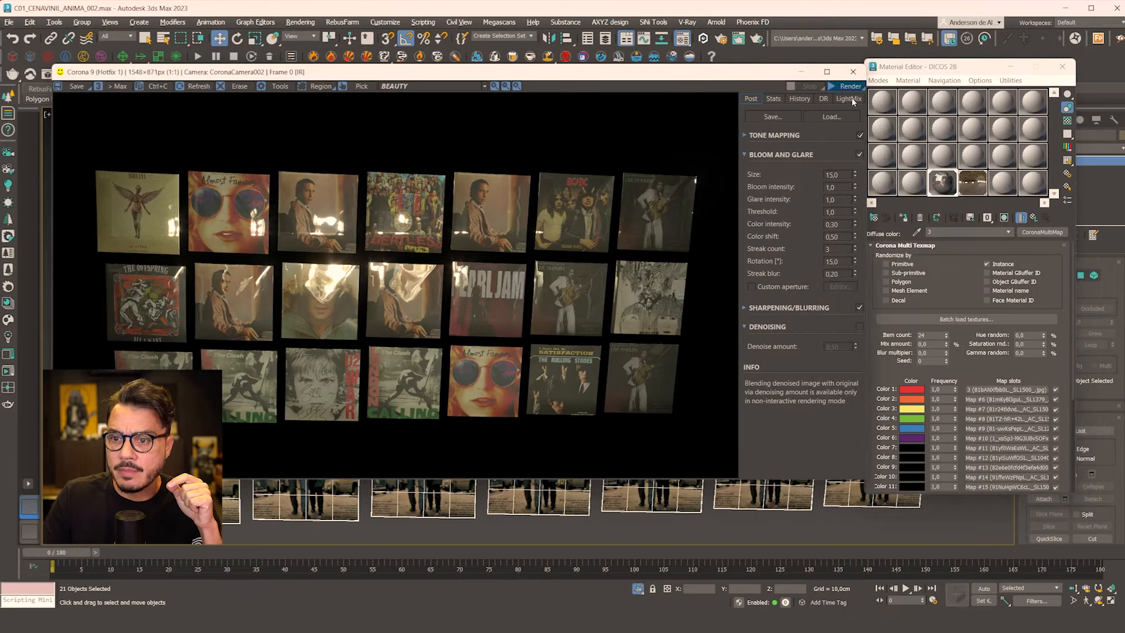
click(851, 98)
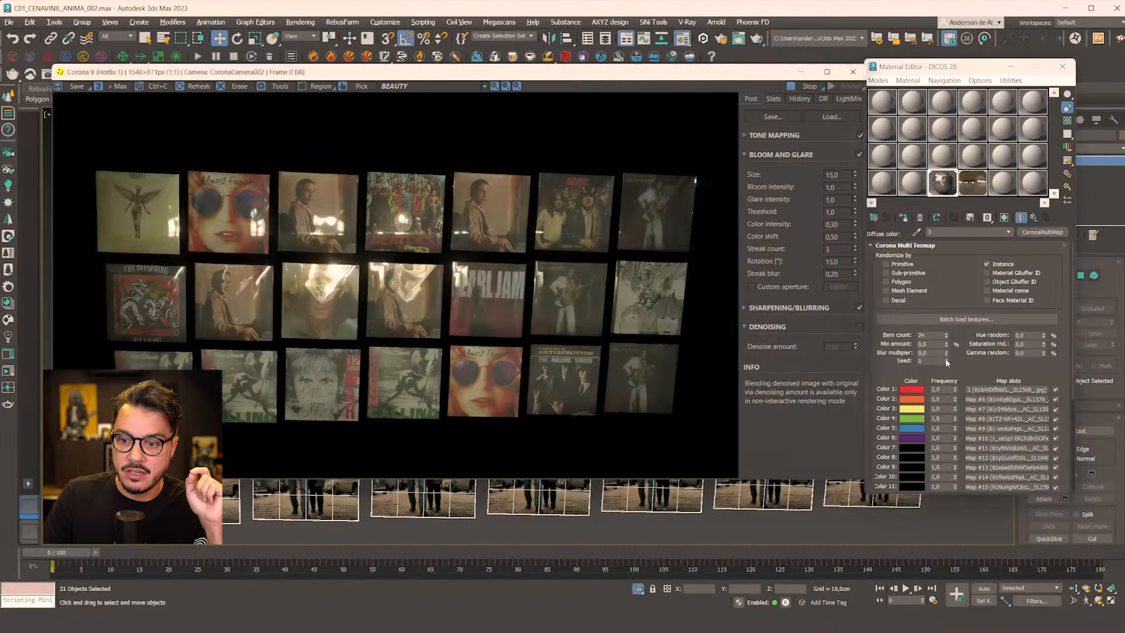
click(946, 359)
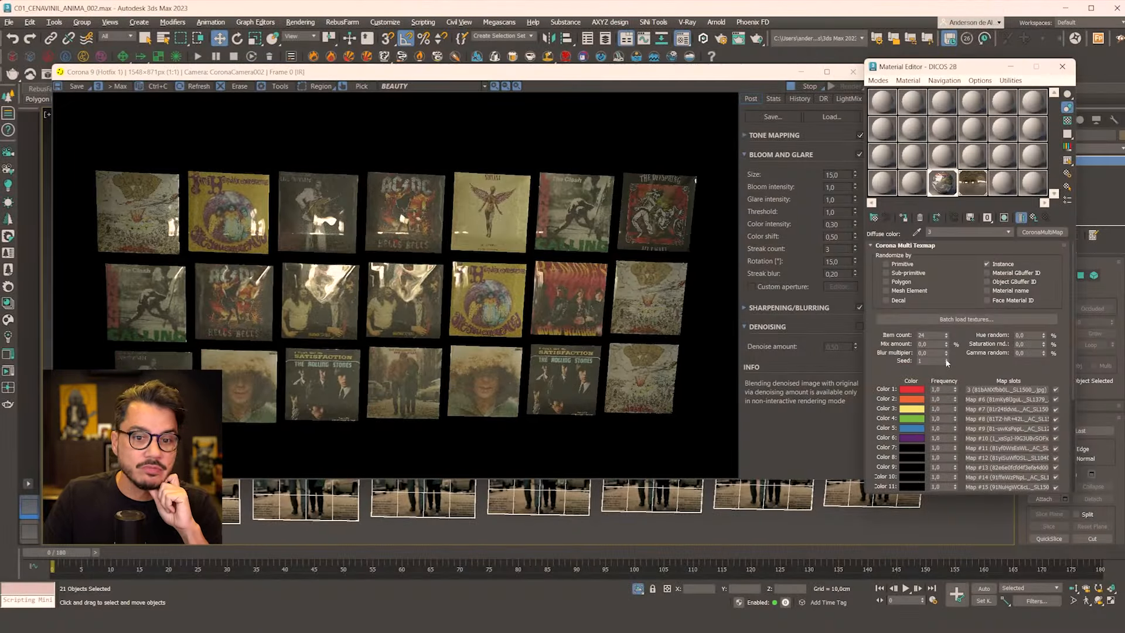
click(946, 359)
click(946, 358)
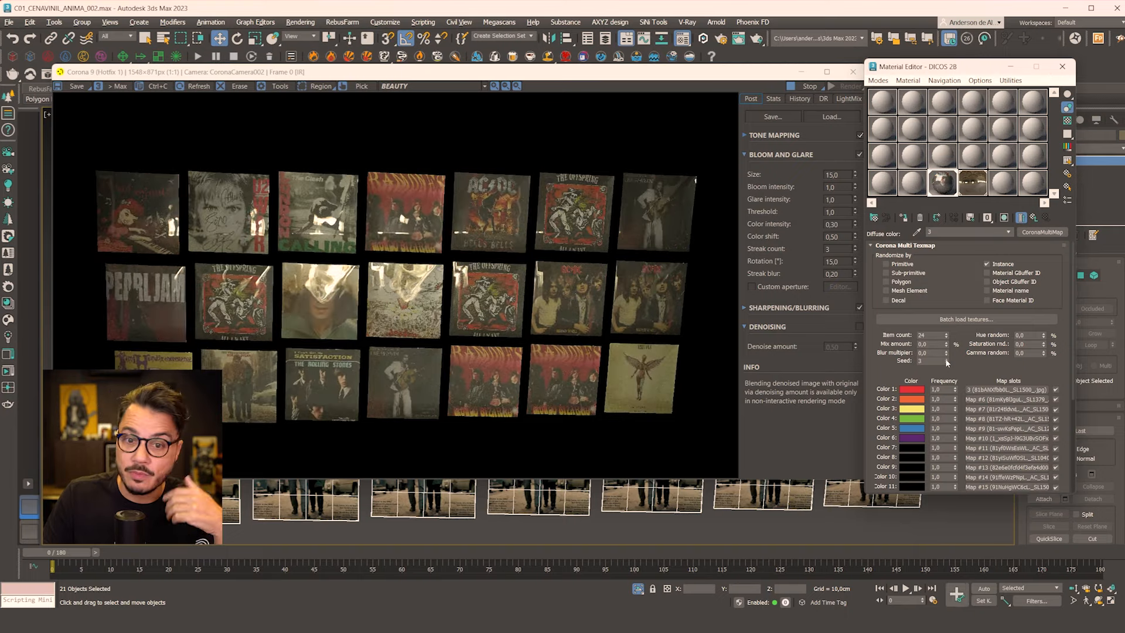
click(945, 359)
click(808, 87)
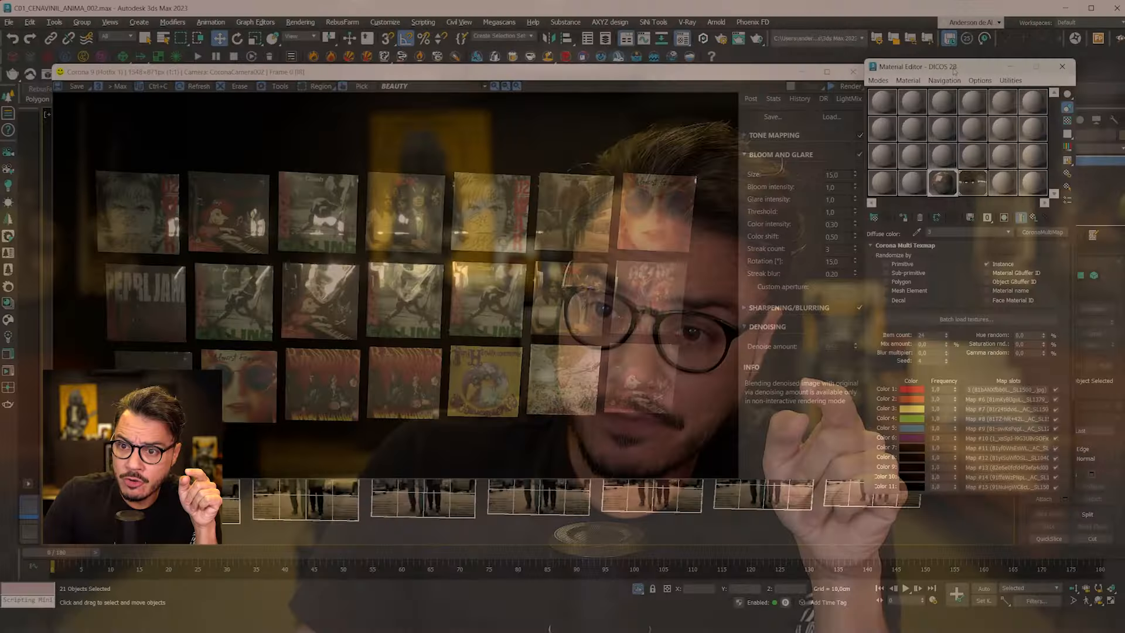
drag(954, 69, 798, 75)
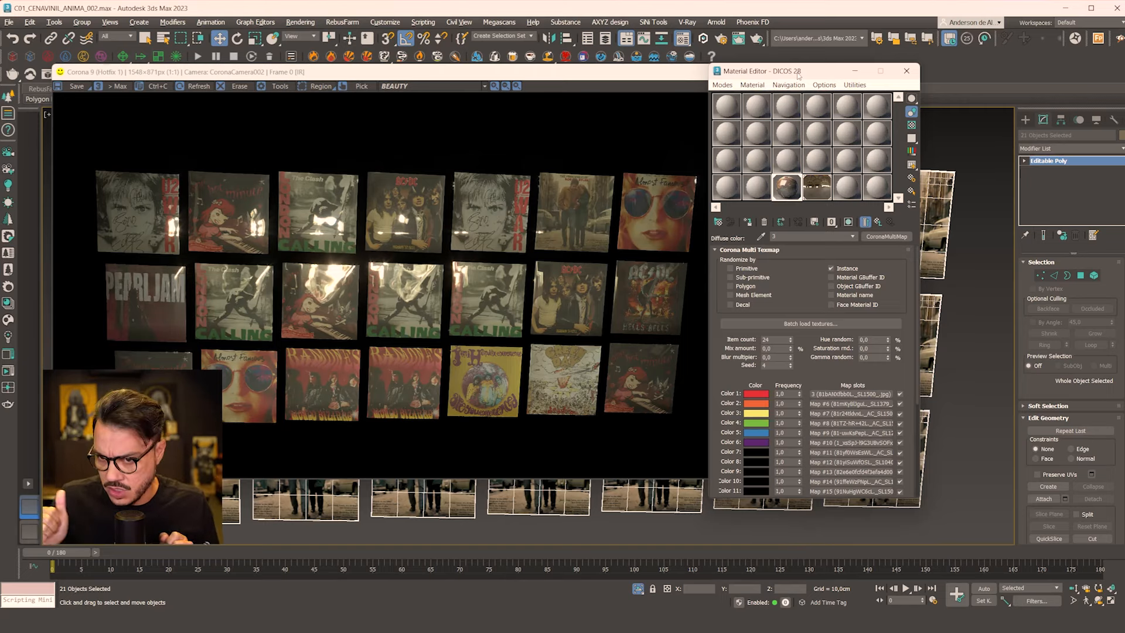
Return from the CoronaMultiMap to the DICOS 2B layered material and open its Layer 1 material, PLASTICO.
click(878, 222)
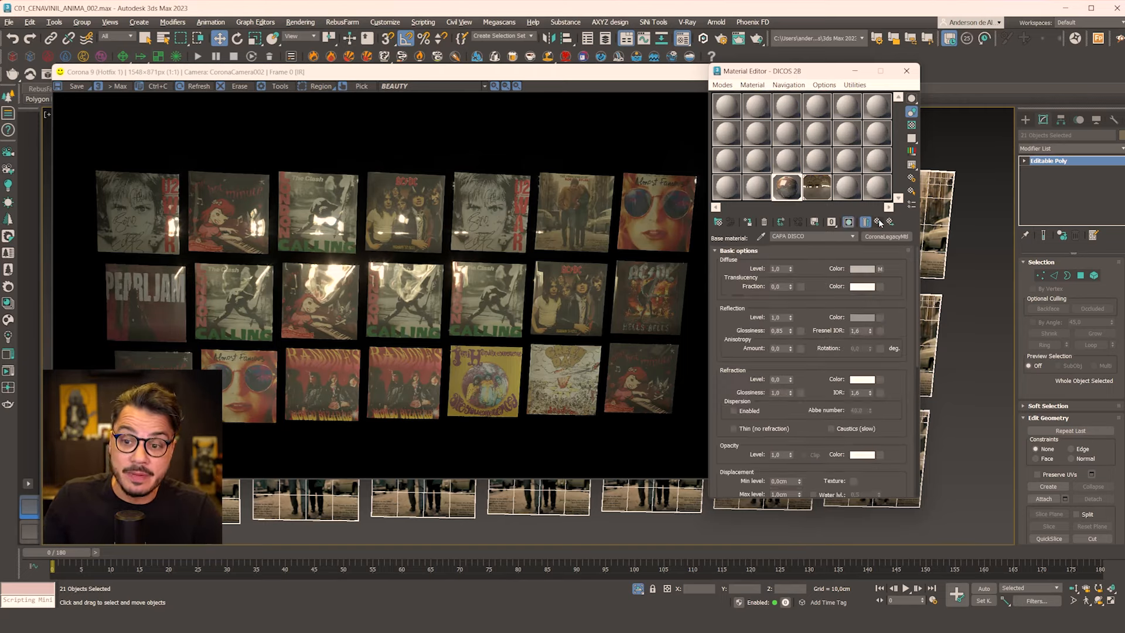
click(878, 222)
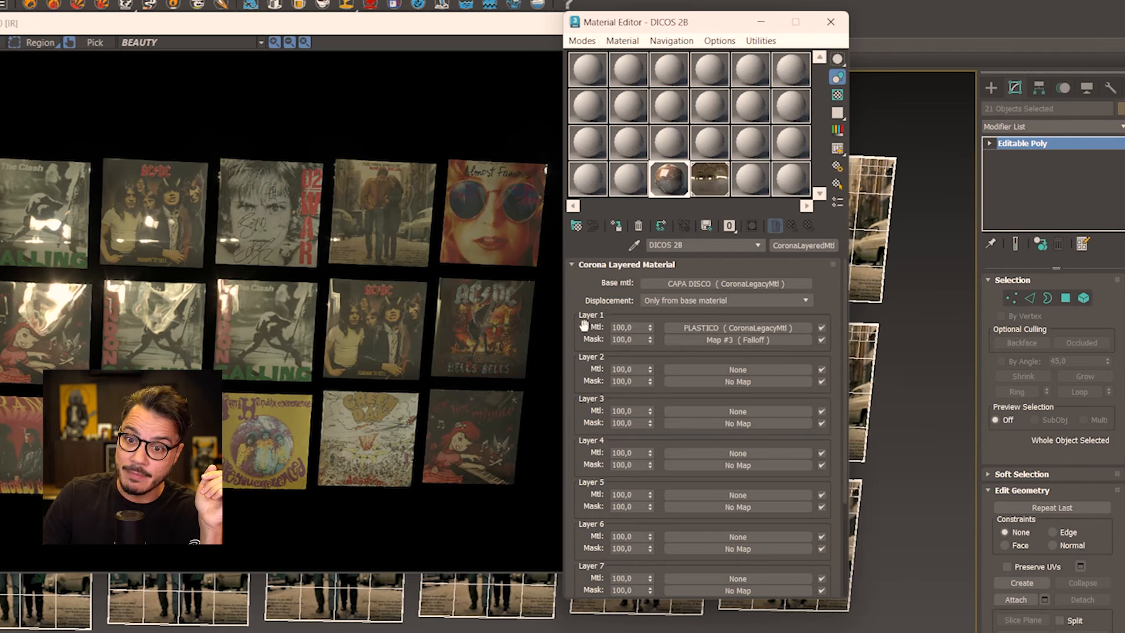
click(748, 329)
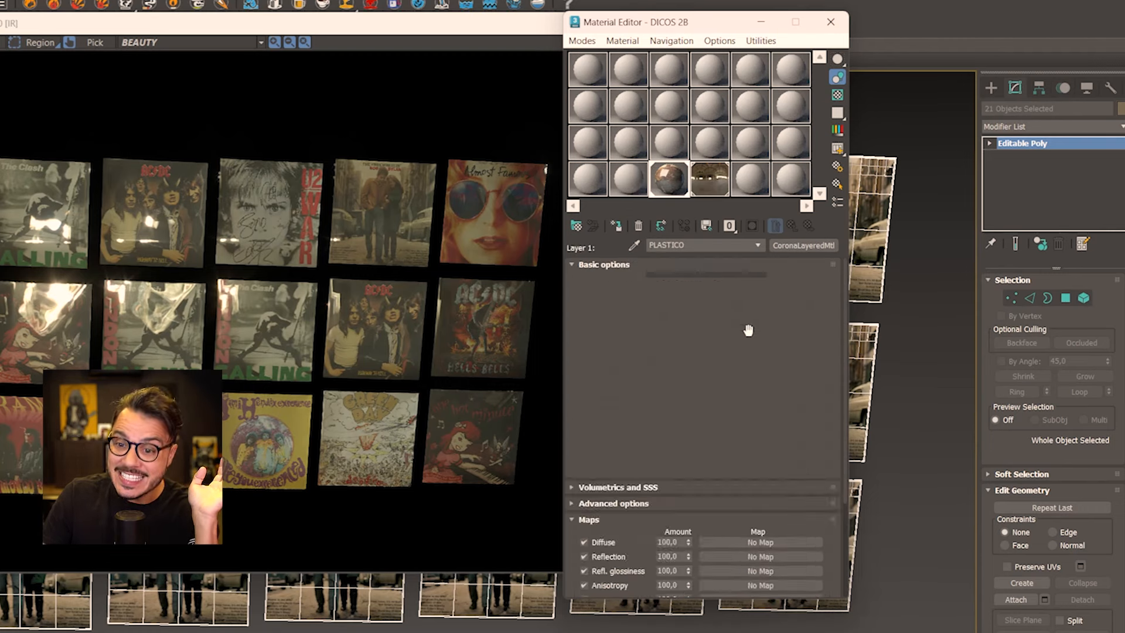
Examine the PLASTICO material's reflection, refraction and map settings, and go back up to the layered material.
drag(820, 501, 824, 418)
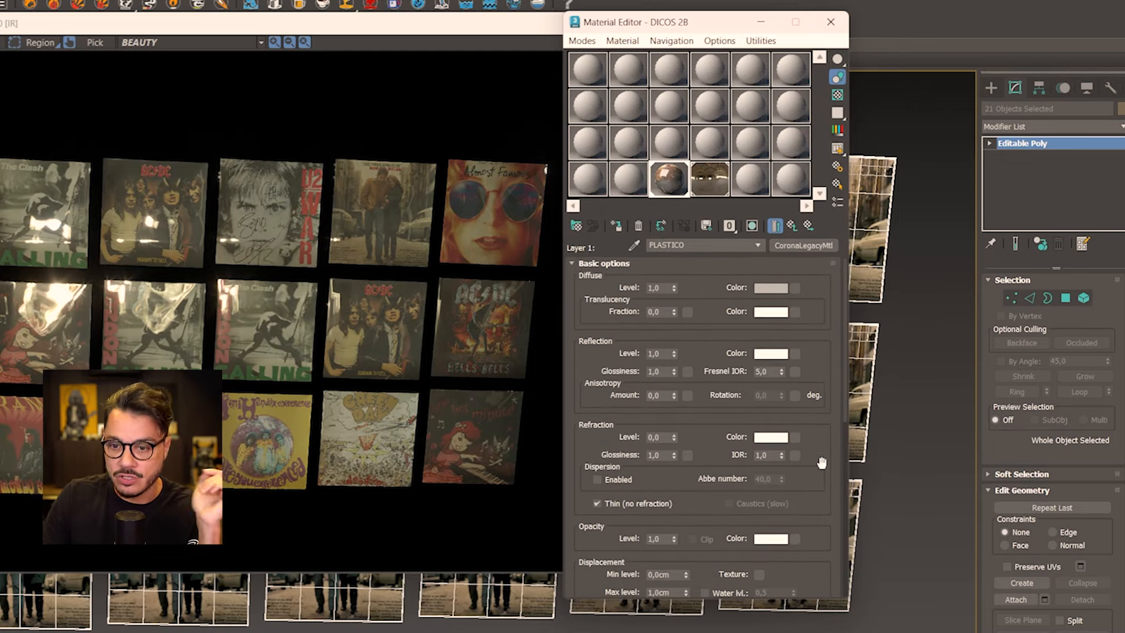
mouse_move(822, 466)
mouse_down()
mouse_move(821, 446)
mouse_move(823, 470)
mouse_up()
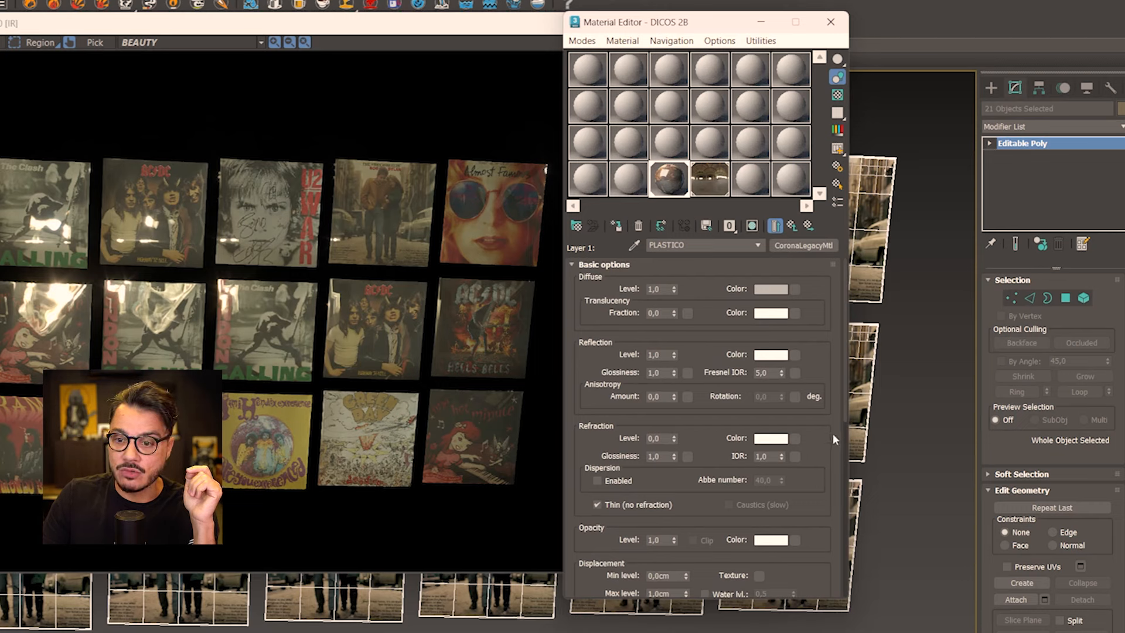
drag(824, 499, 826, 364)
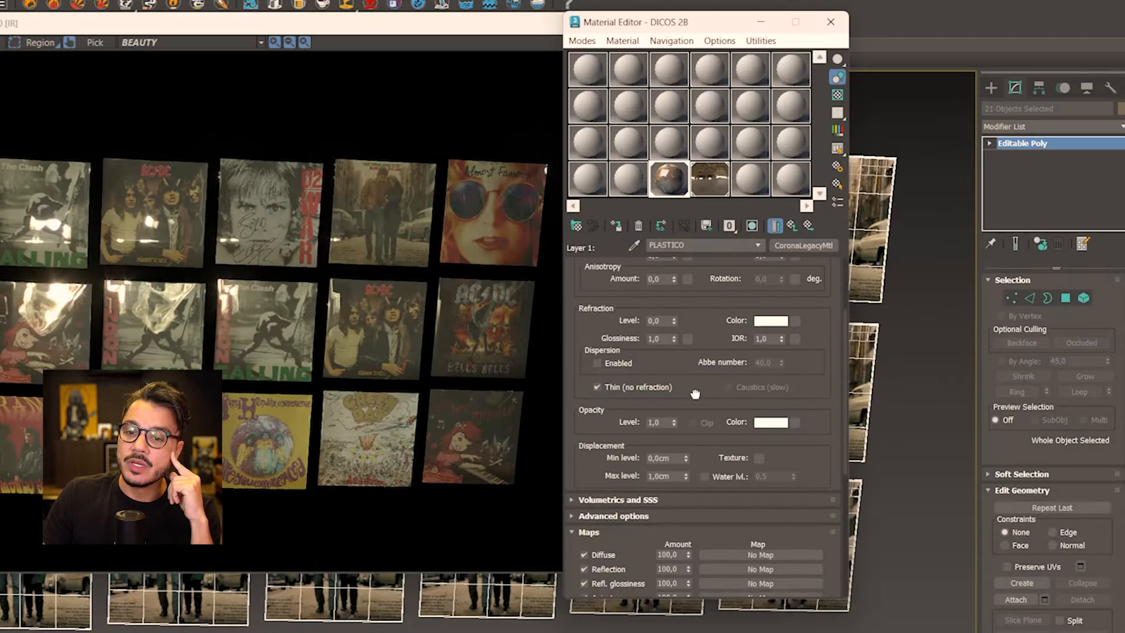
drag(695, 400, 695, 393)
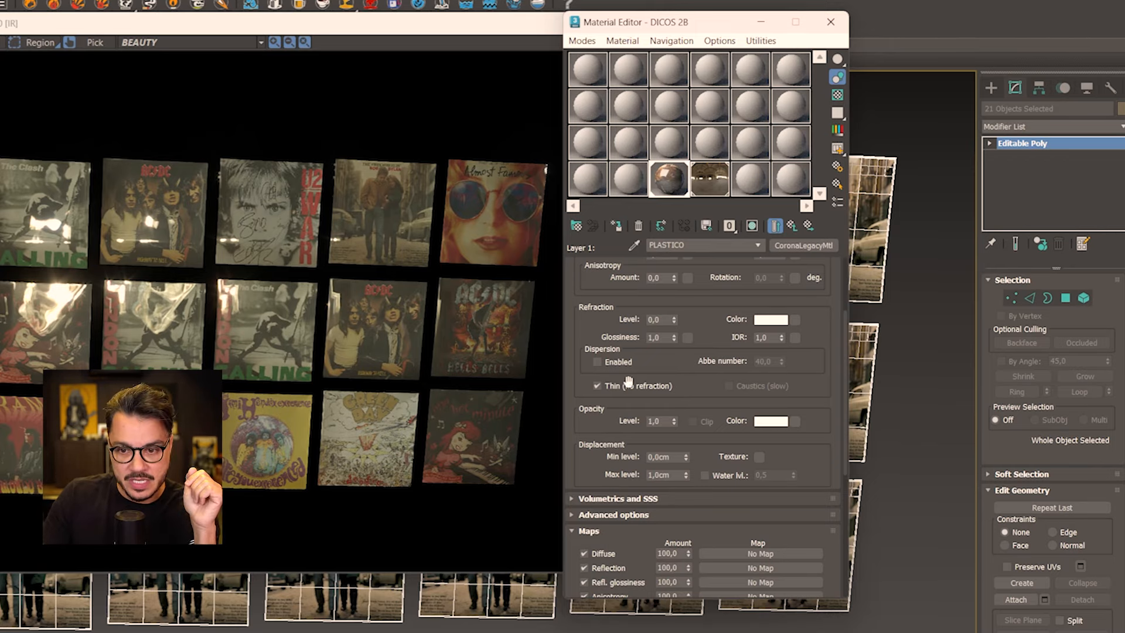
scroll(810, 381, down, 10)
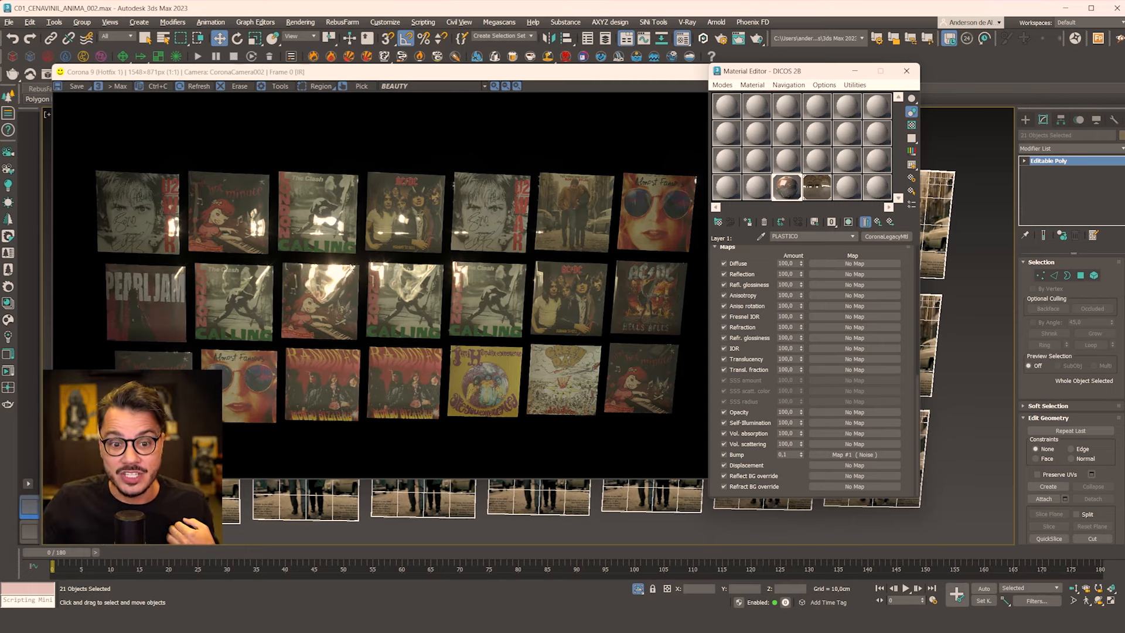
click(877, 222)
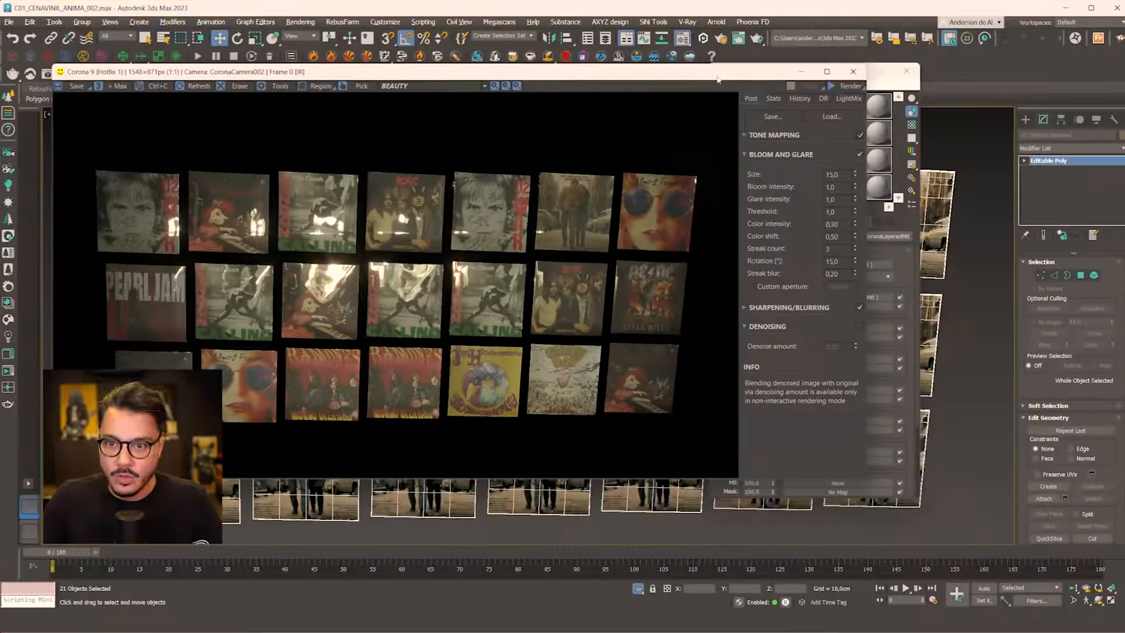
Close the render window and Material Editor, and replace the isolated cover grid with the full record store view.
click(852, 72)
click(906, 71)
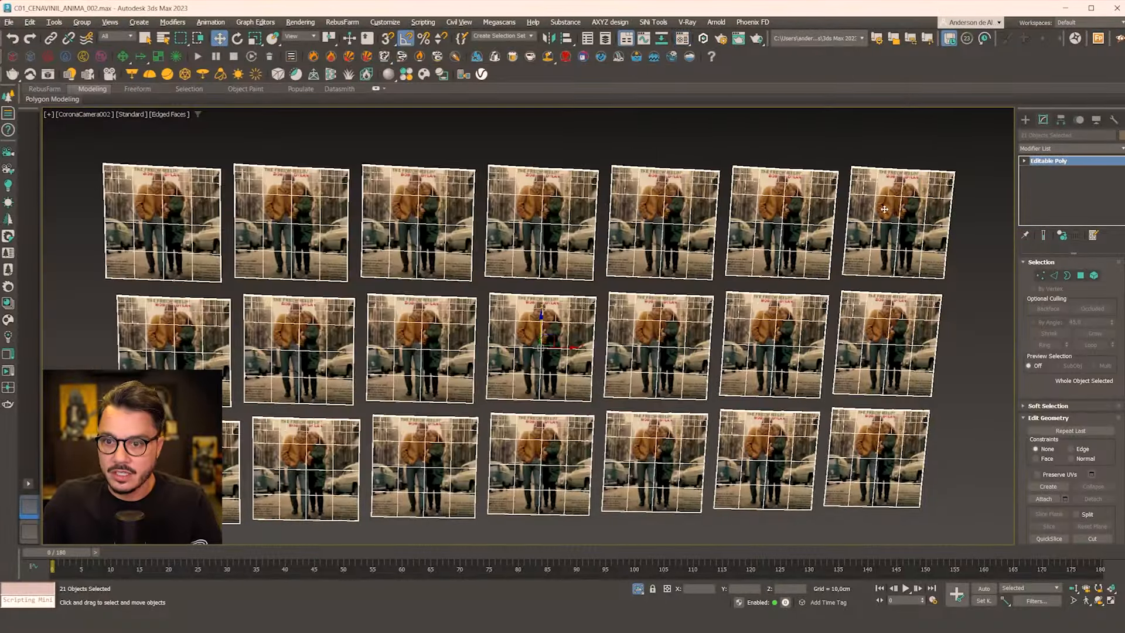
right_click(572, 134)
click(599, 100)
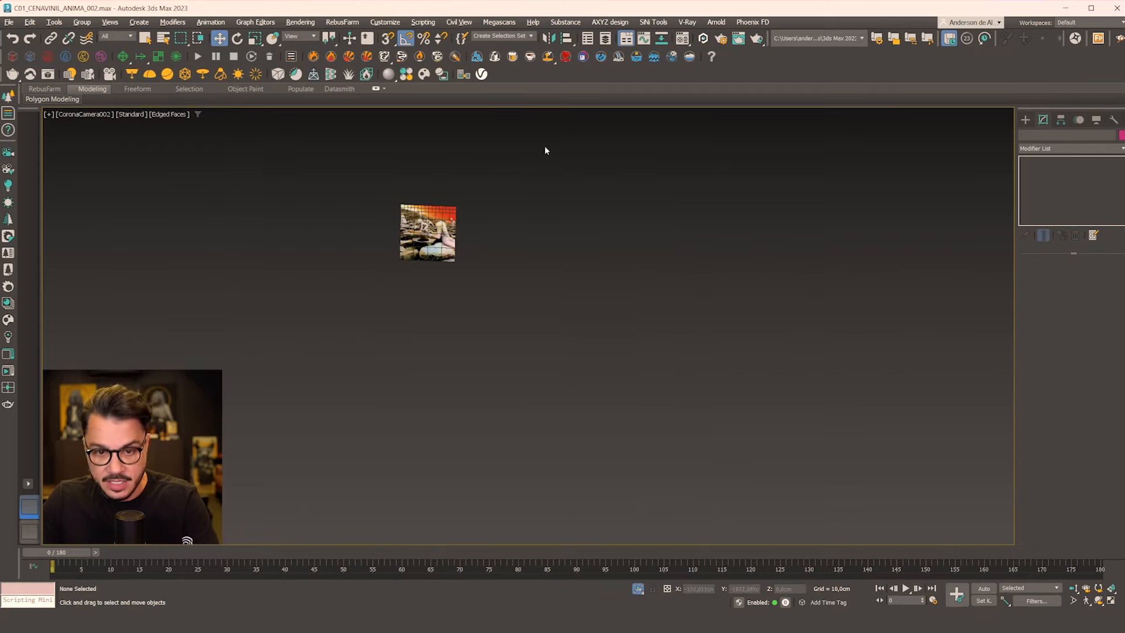
click(638, 588)
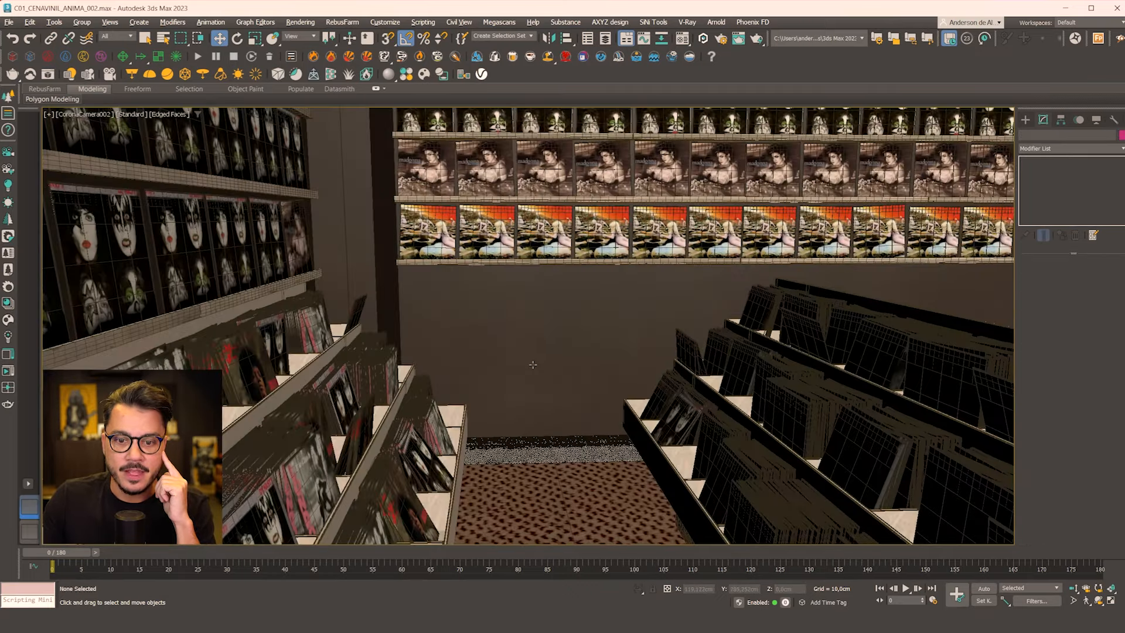
Turn off the edged faces display in the store's camera viewport.
right_click(540, 350)
click(534, 364)
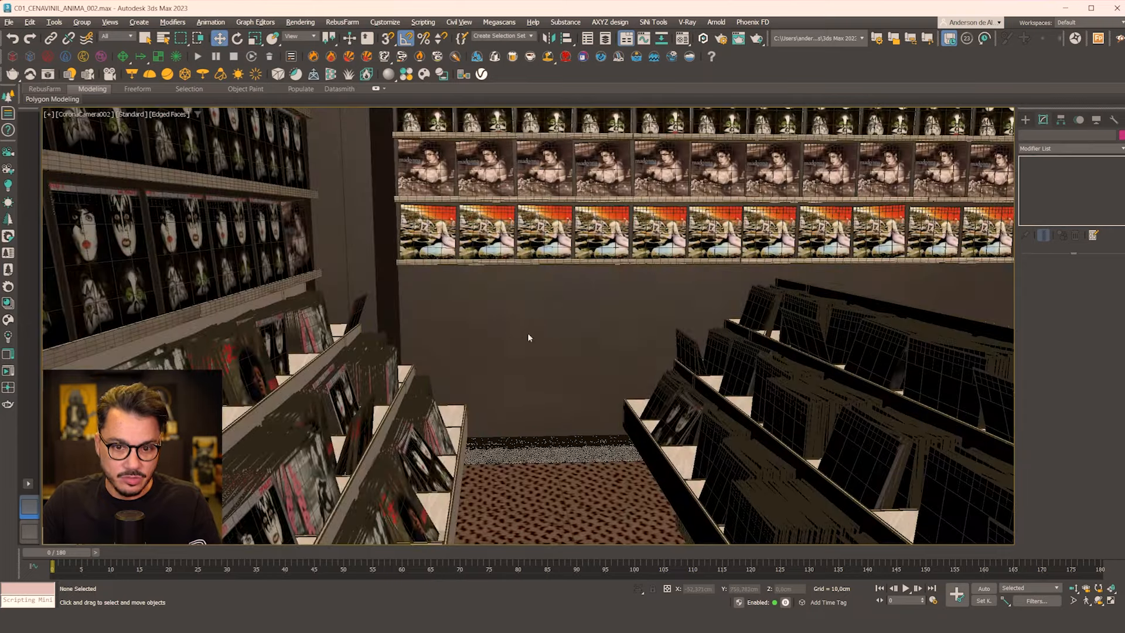
right_click(526, 335)
click(501, 338)
key(F4)
Switch the viewport to CoronaCamera001 and scrub the camera animation from frame 0 to frame 180.
right_click(540, 335)
click(524, 336)
key(c)
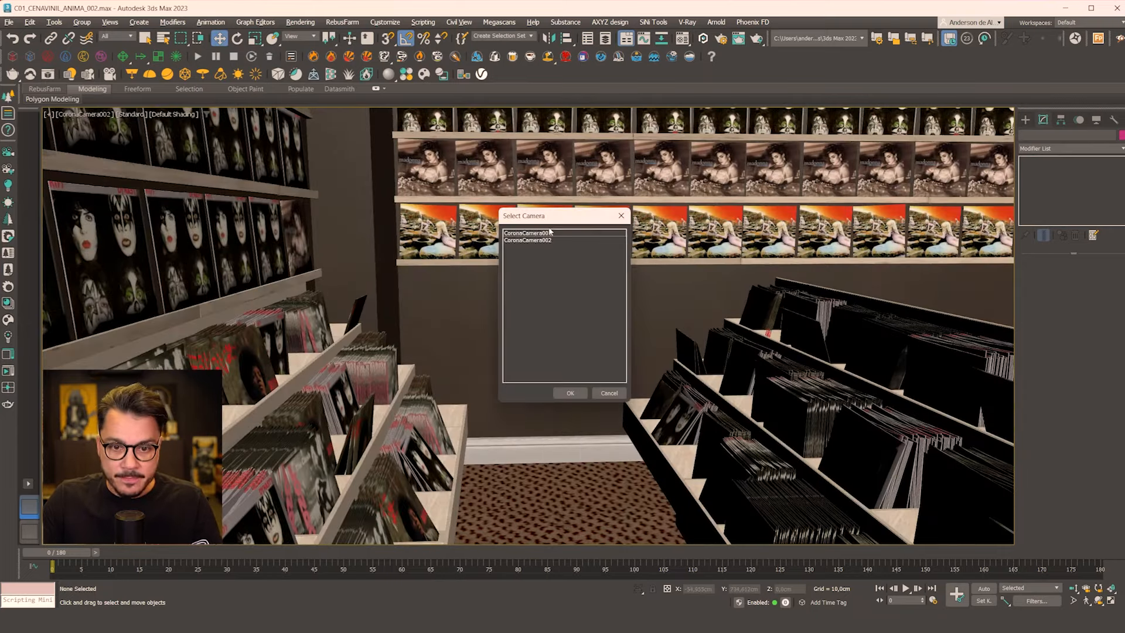
double_click(550, 233)
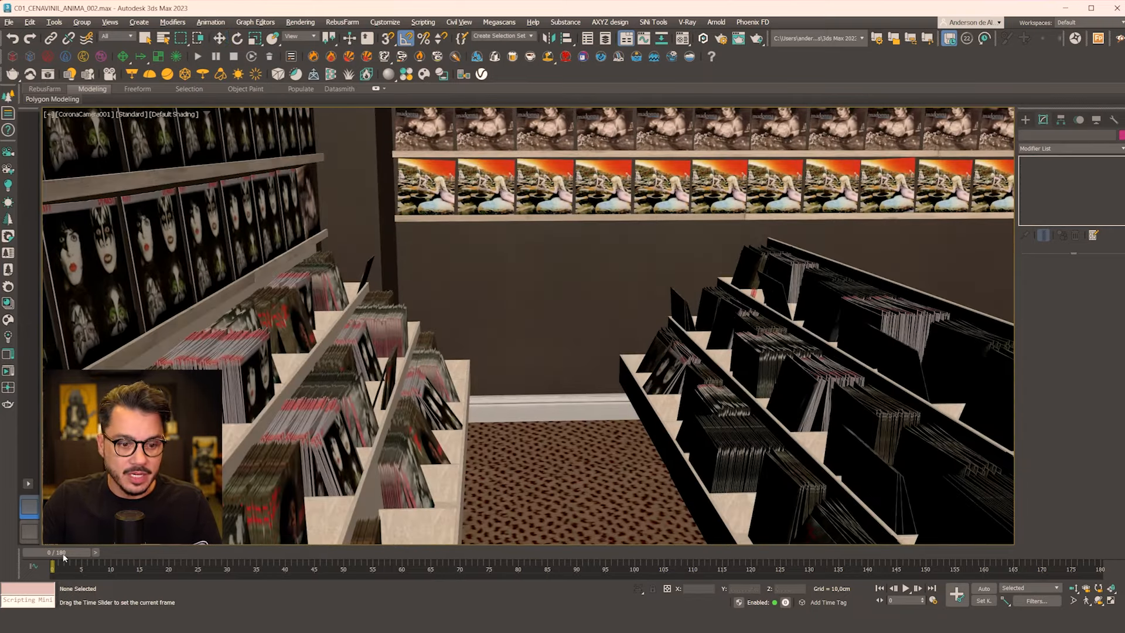
drag(65, 564, 1104, 580)
key(w)
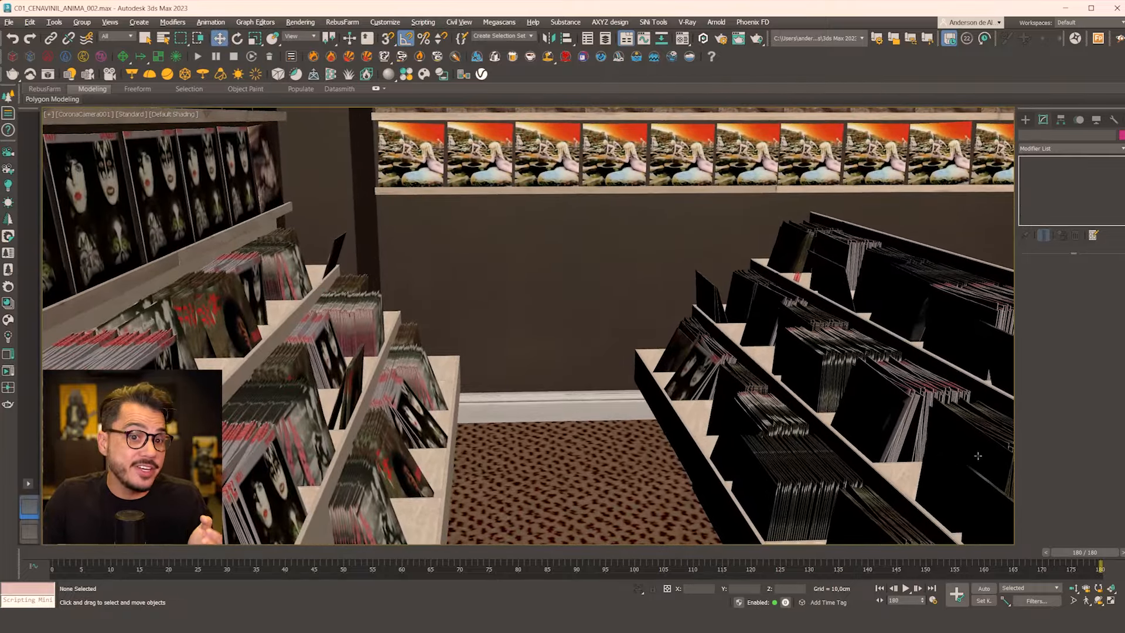